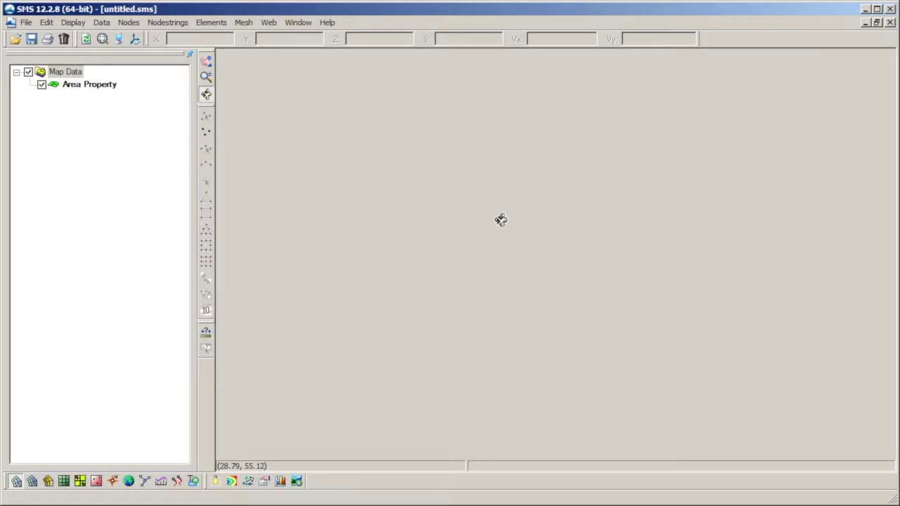
Open the SpringCreek.sms project and display the mesh's Z elevation dataset.
{"action": "left_click", "coordinate": [27, 22]}
{"action": "left_click", "coordinate": [58, 38]}
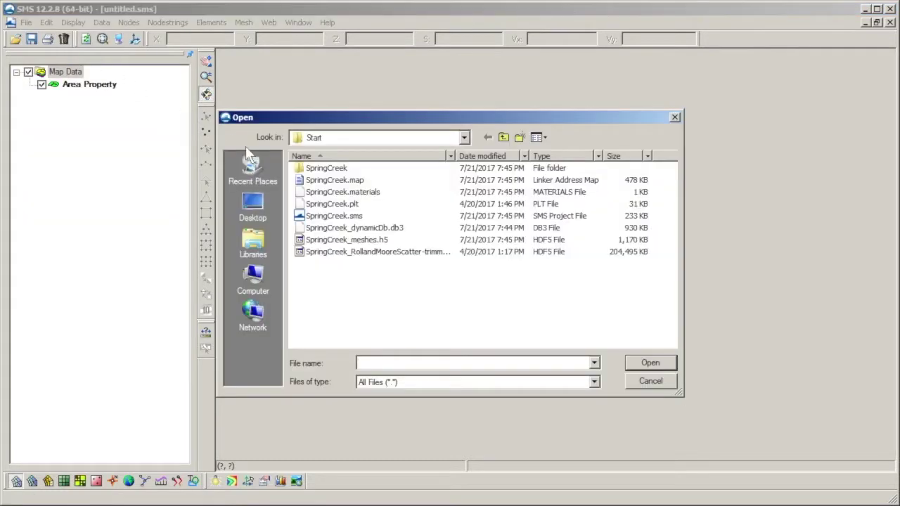
{"action": "left_click", "coordinate": [364, 218]}
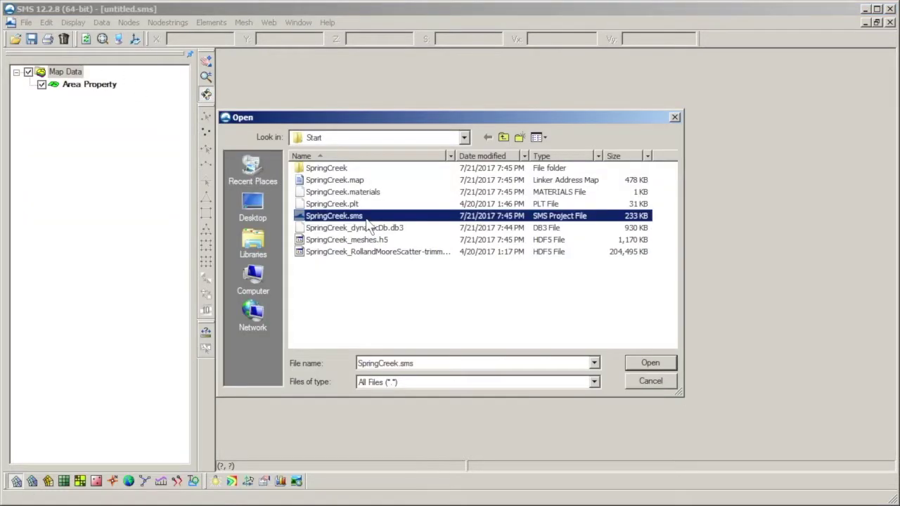
{"action": "left_click", "coordinate": [646, 363]}
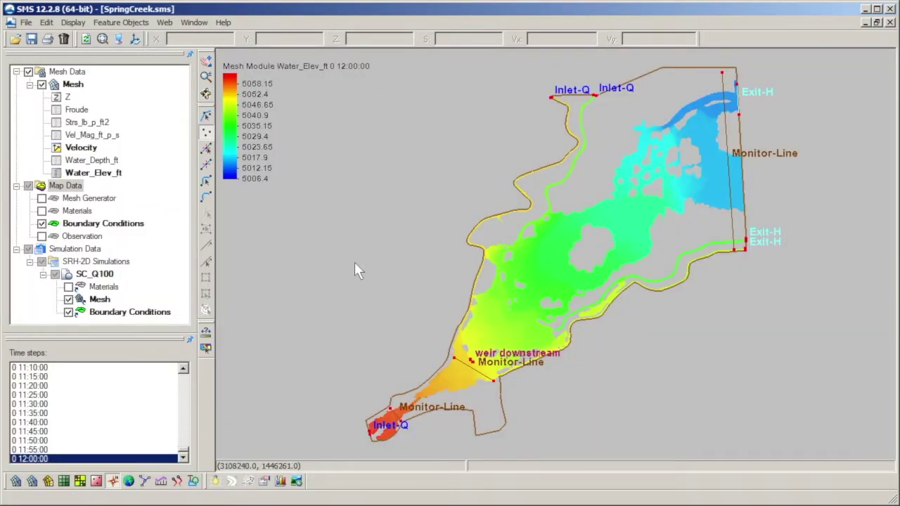
{"action": "left_click", "coordinate": [65, 97]}
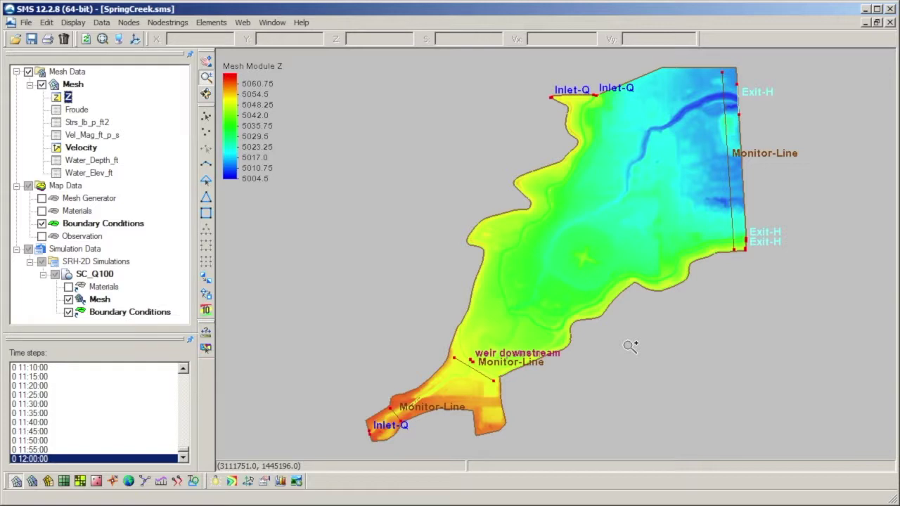
Activate the Boundary Conditions coverage, zoom to the lower Inlet-Q arc and select it.
{"action": "left_click", "coordinate": [103, 224]}
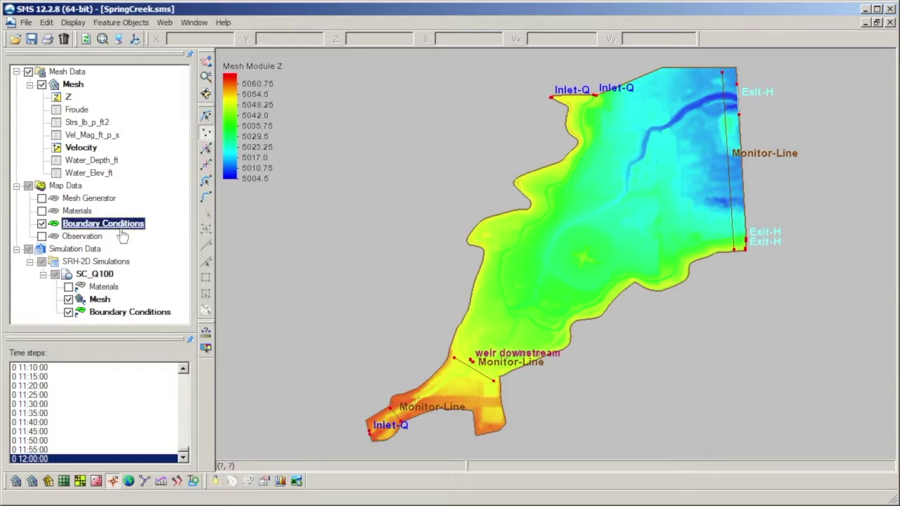
{"action": "left_click", "coordinate": [206, 76]}
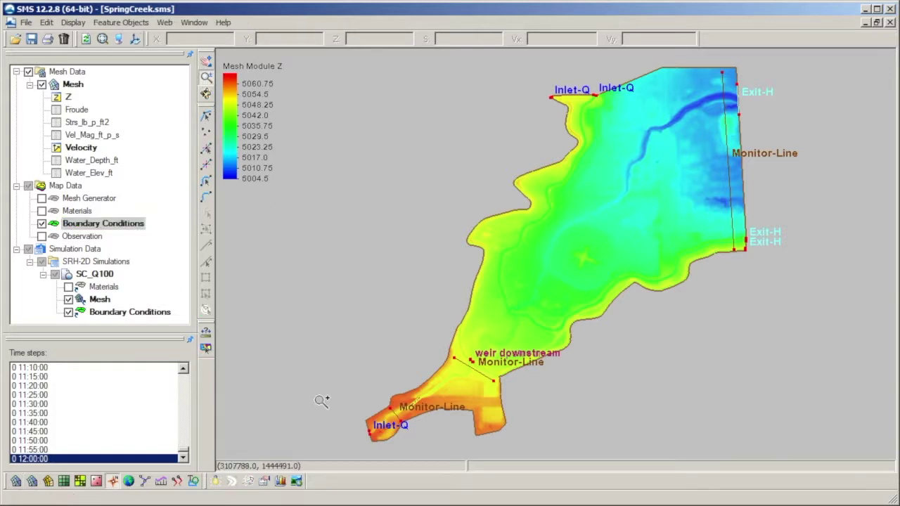
{"action": "left_click_drag", "start_coordinate": [320, 402], "coordinate": [411, 452]}
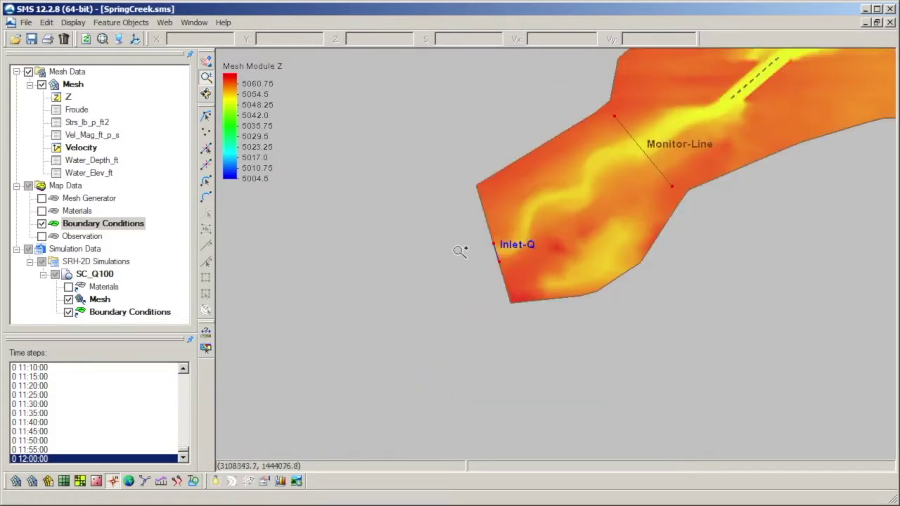
{"action": "left_click", "coordinate": [206, 181]}
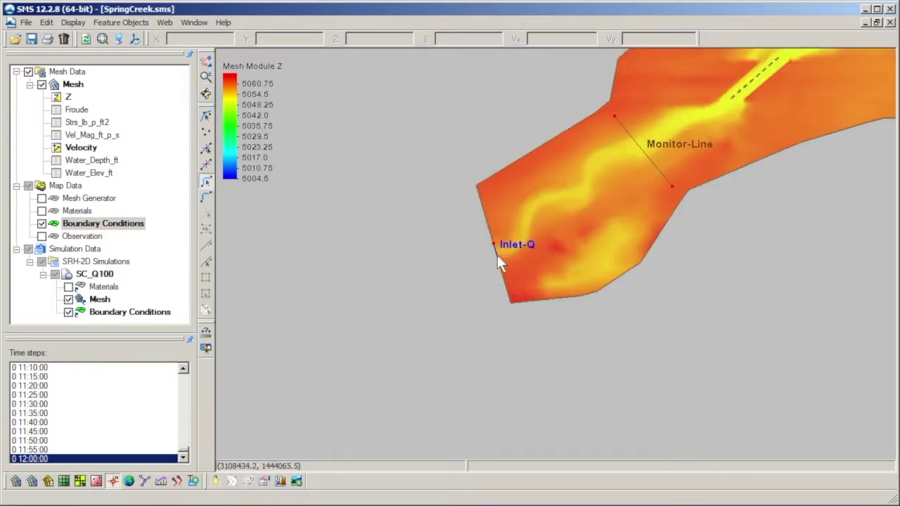
{"action": "left_click", "coordinate": [498, 257]}
Open the Inlet-Q arc's Linear BC settings and keep Inlet-Q as the boundary type.
{"action": "right_click", "coordinate": [497, 256]}
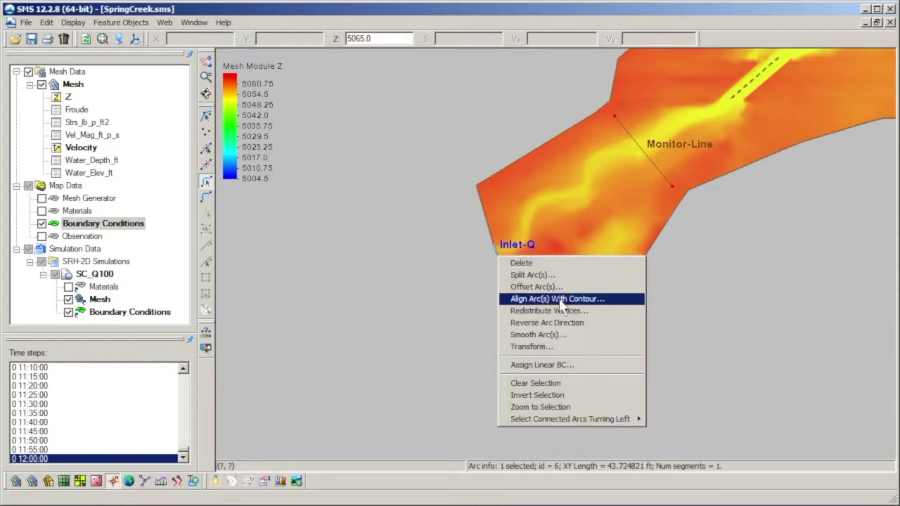
{"action": "left_click", "coordinate": [574, 370]}
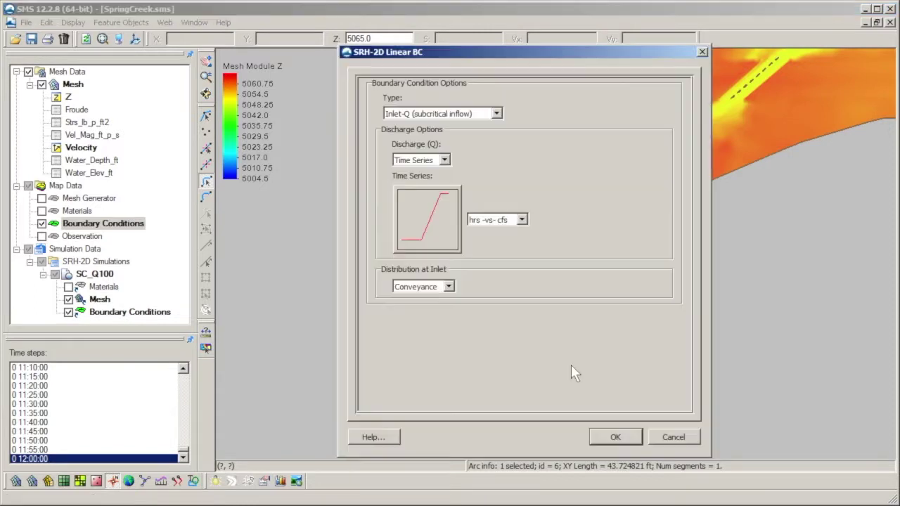
{"action": "left_click", "coordinate": [496, 114]}
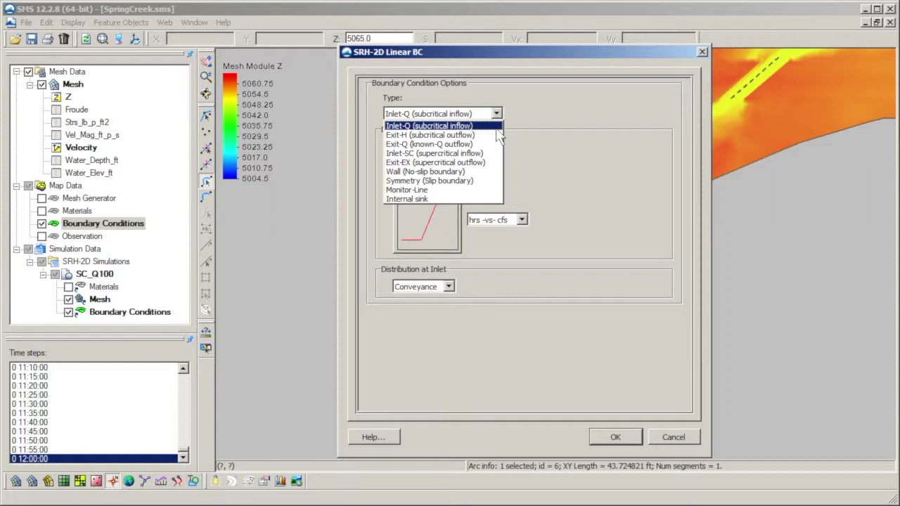
{"action": "left_click", "coordinate": [496, 128]}
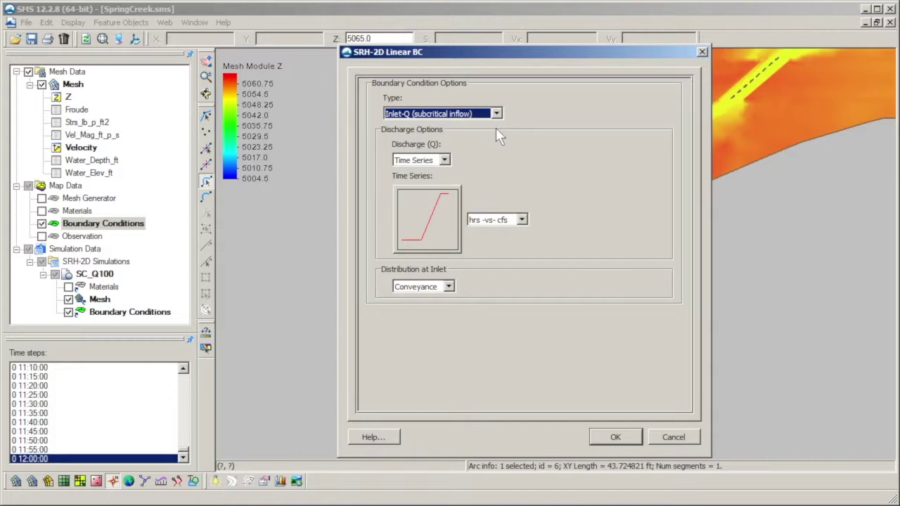
Switch discharge to Constant and back to Time Series, then review inlet distribution choices.
{"action": "left_click", "coordinate": [448, 158]}
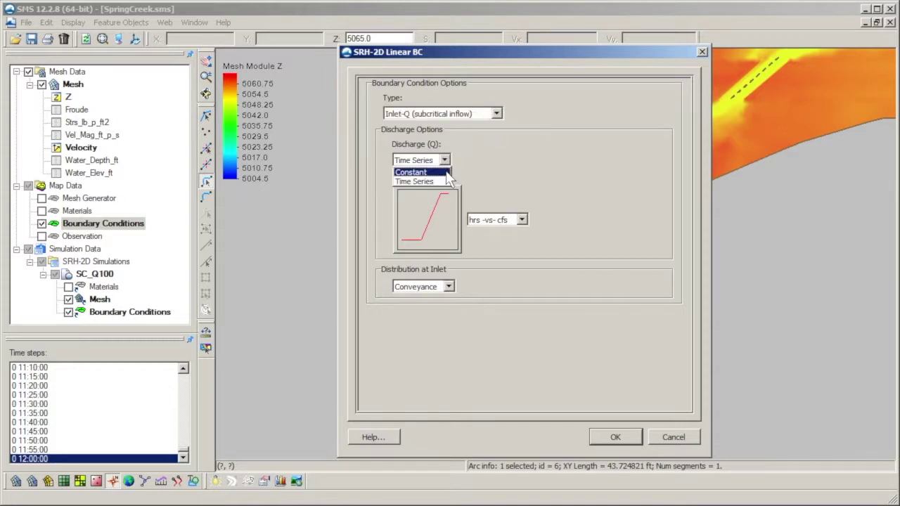
{"action": "left_click", "coordinate": [422, 172]}
{"action": "left_click", "coordinate": [445, 160]}
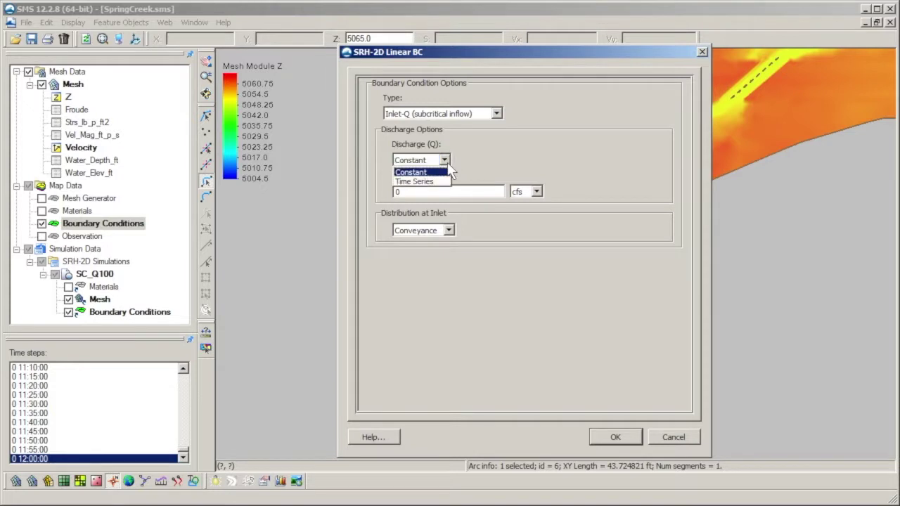
{"action": "left_click", "coordinate": [445, 183]}
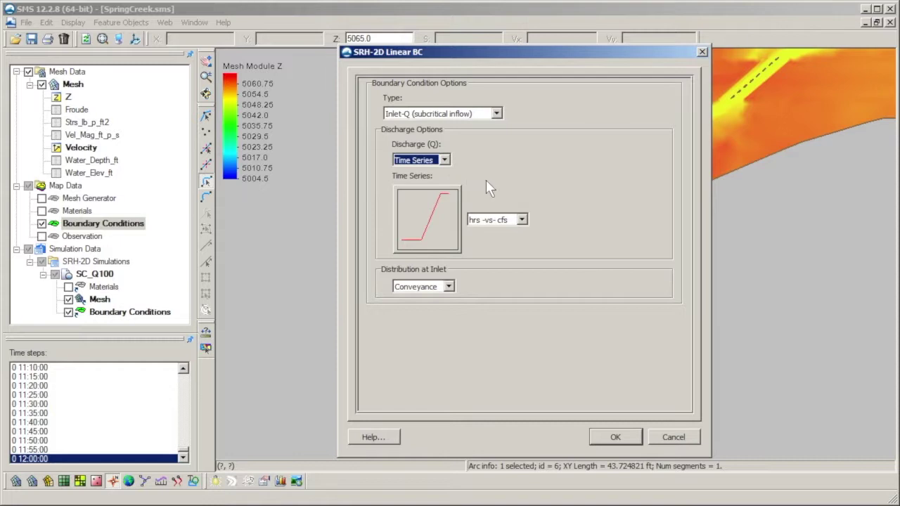
{"action": "left_click", "coordinate": [448, 287]}
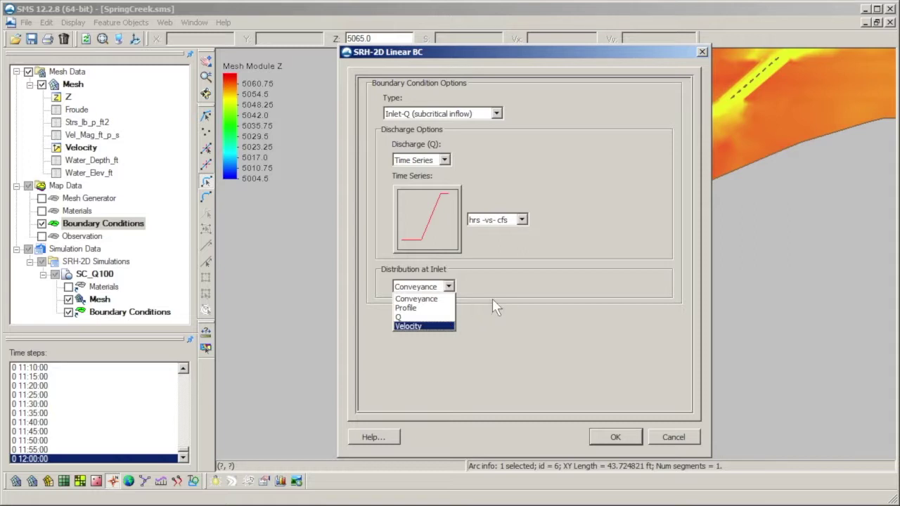
Keep Conveyance as the inlet distribution and accept the Inlet-Q settings.
{"action": "left_click", "coordinate": [453, 300]}
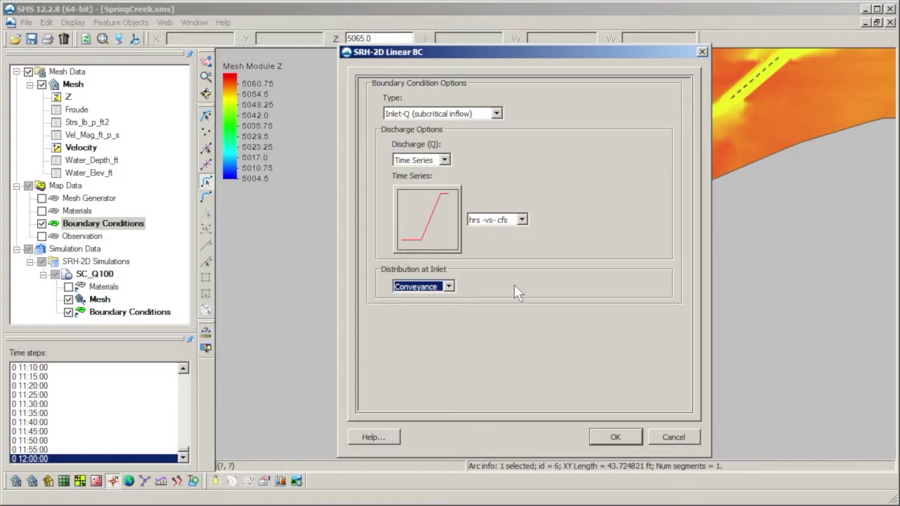
{"action": "left_click", "coordinate": [610, 437]}
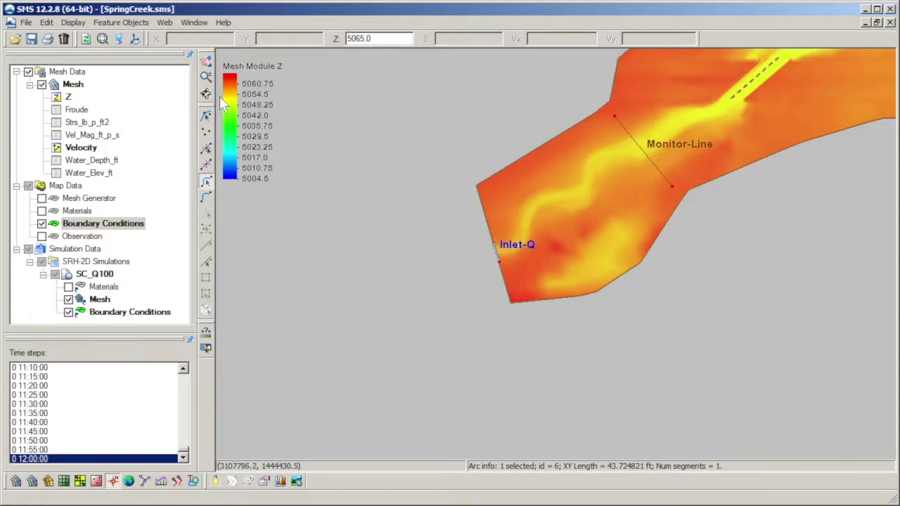
Frame the mesh, zoom to the upper-right outlet and select the Exit-H arc.
{"action": "left_click", "coordinate": [136, 39]}
{"action": "left_click", "coordinate": [206, 77]}
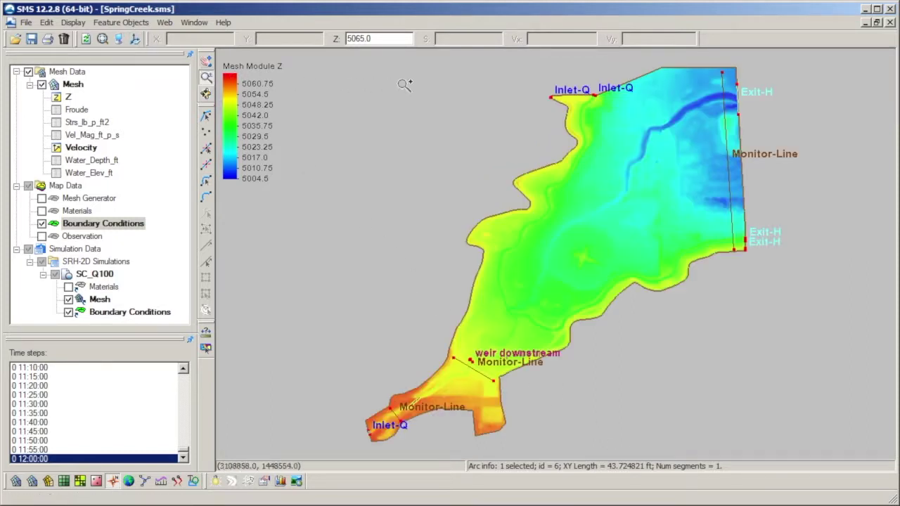
{"action": "left_click_drag", "start_coordinate": [655, 62], "coordinate": [810, 163]}
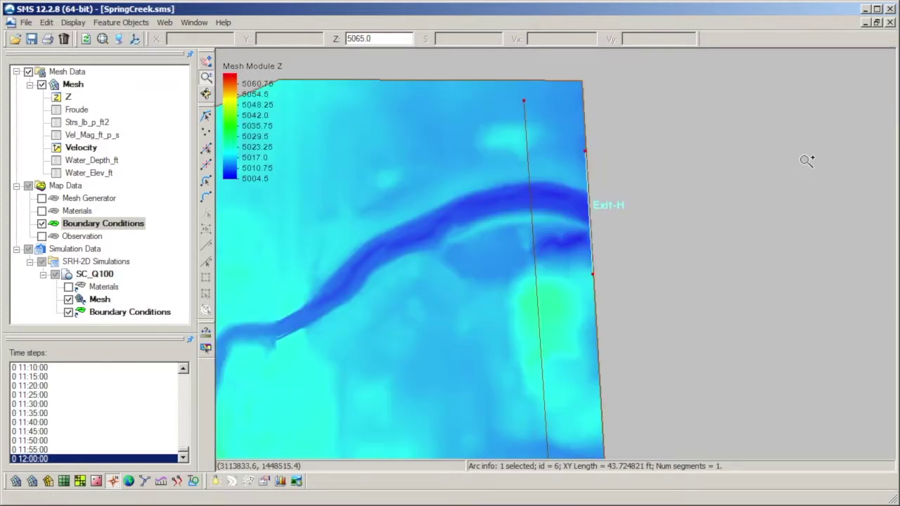
{"action": "left_click", "coordinate": [208, 181]}
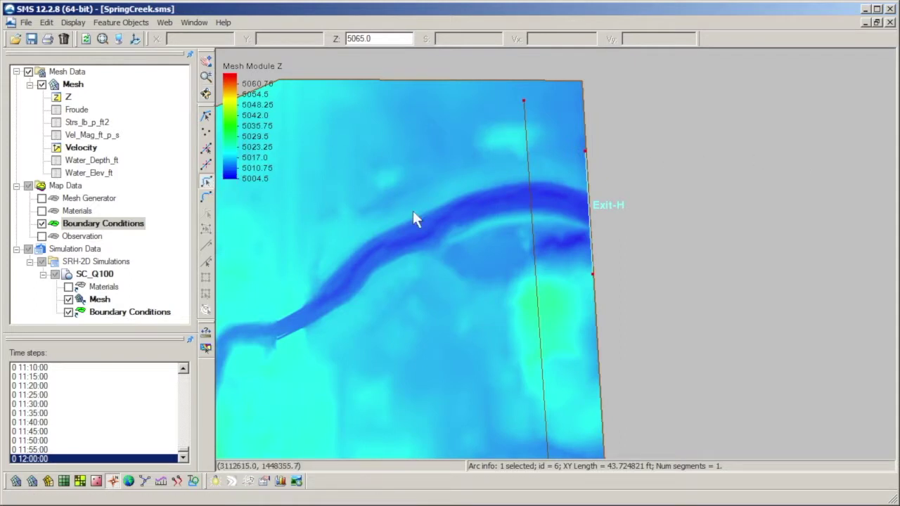
{"action": "left_click", "coordinate": [589, 228]}
Open the Exit-H arc's Linear BC settings, keep Exit-H, and bring up Populate.
{"action": "right_click", "coordinate": [589, 226]}
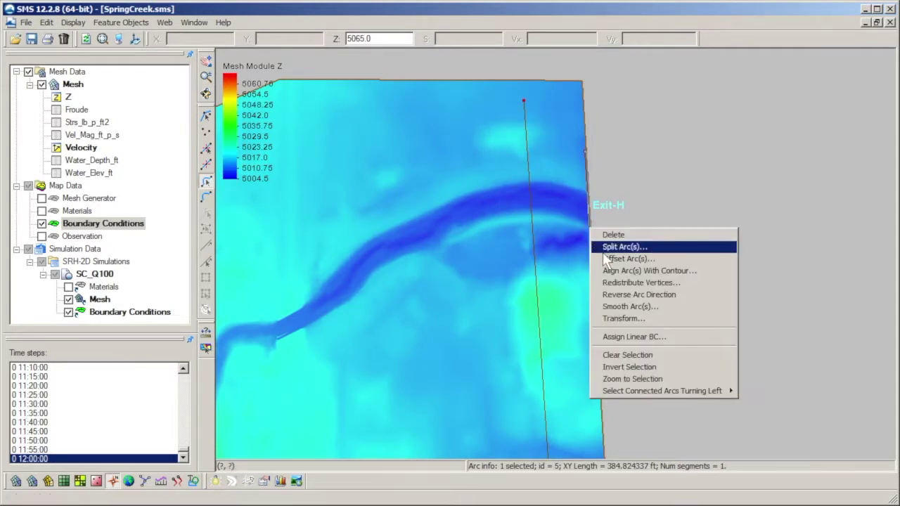
{"action": "left_click", "coordinate": [673, 337]}
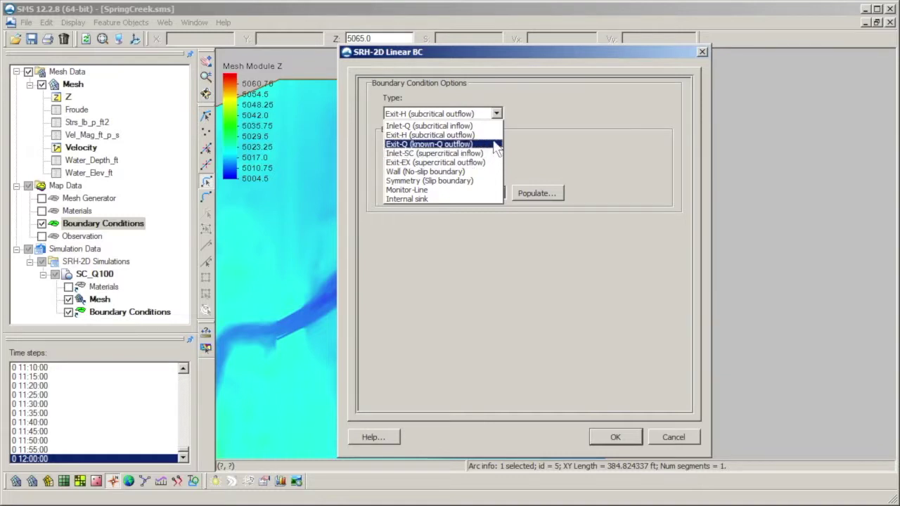
{"action": "left_click", "coordinate": [493, 135]}
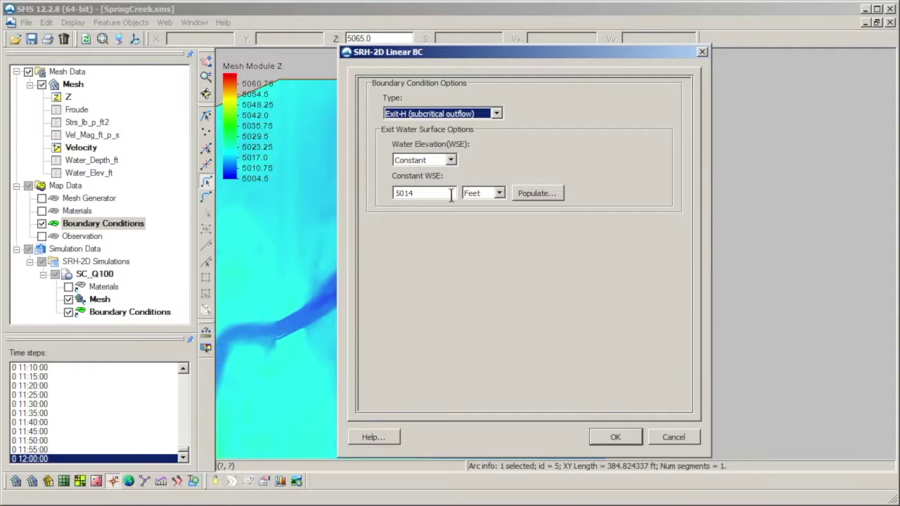
{"action": "left_click", "coordinate": [551, 198]}
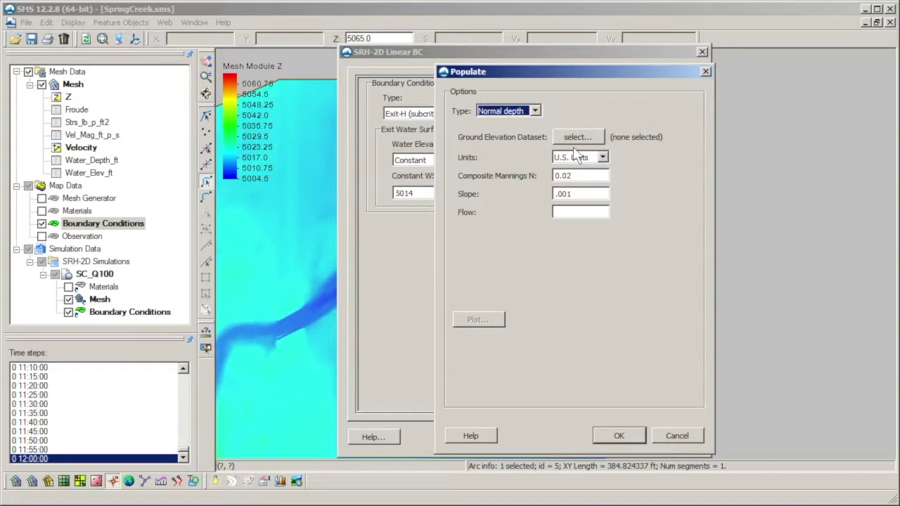
Set the populate calculation to Normal depth with Z as the ground elevation dataset.
{"action": "left_click", "coordinate": [535, 112]}
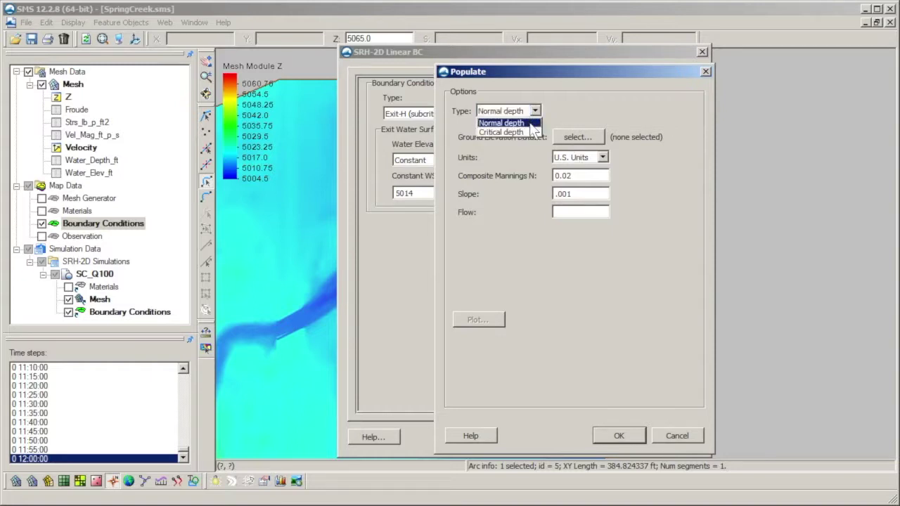
{"action": "left_click", "coordinate": [531, 132]}
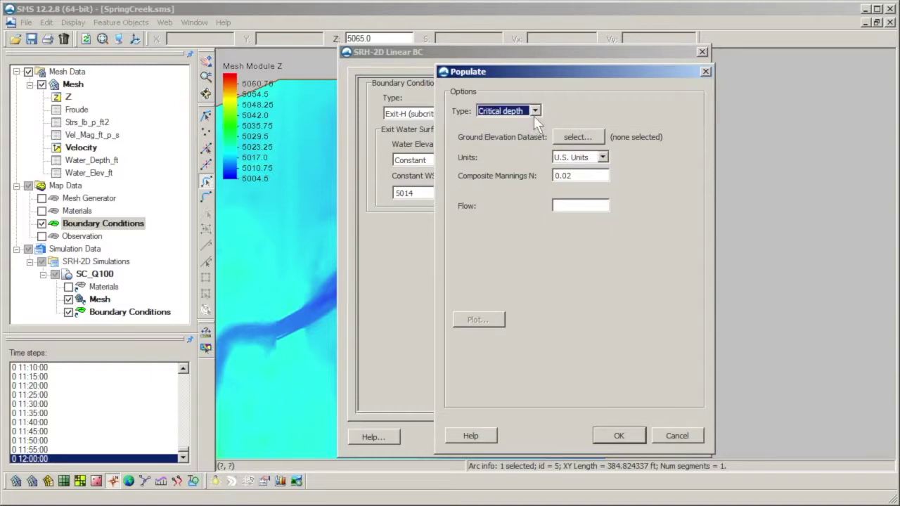
{"action": "left_click", "coordinate": [535, 111]}
{"action": "left_click", "coordinate": [534, 122]}
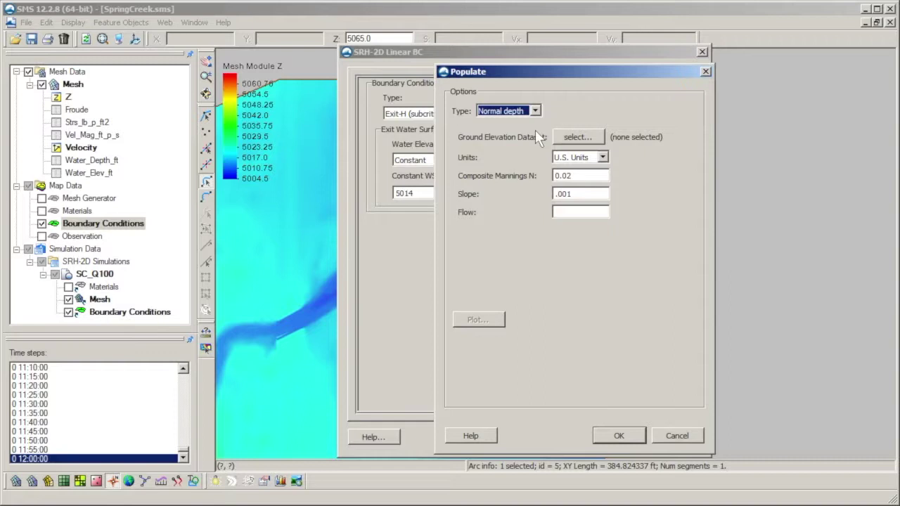
{"action": "left_click", "coordinate": [559, 137]}
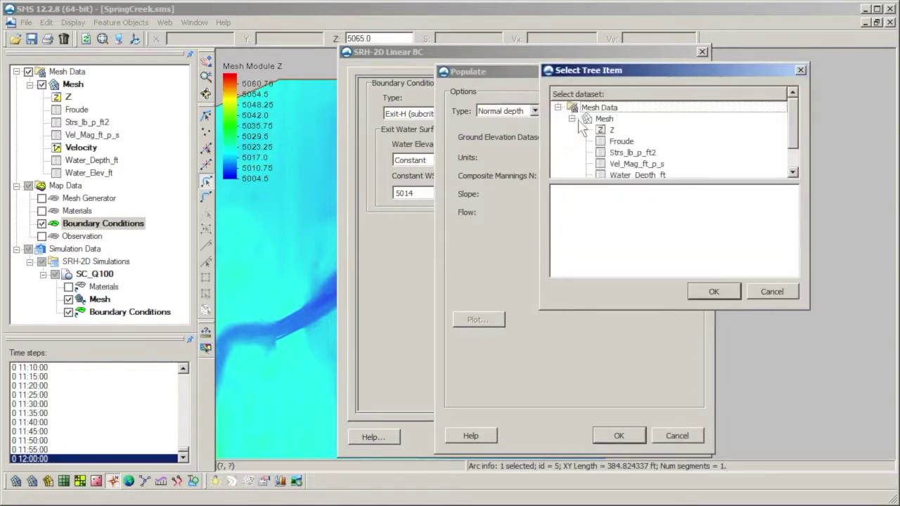
{"action": "left_click", "coordinate": [605, 131]}
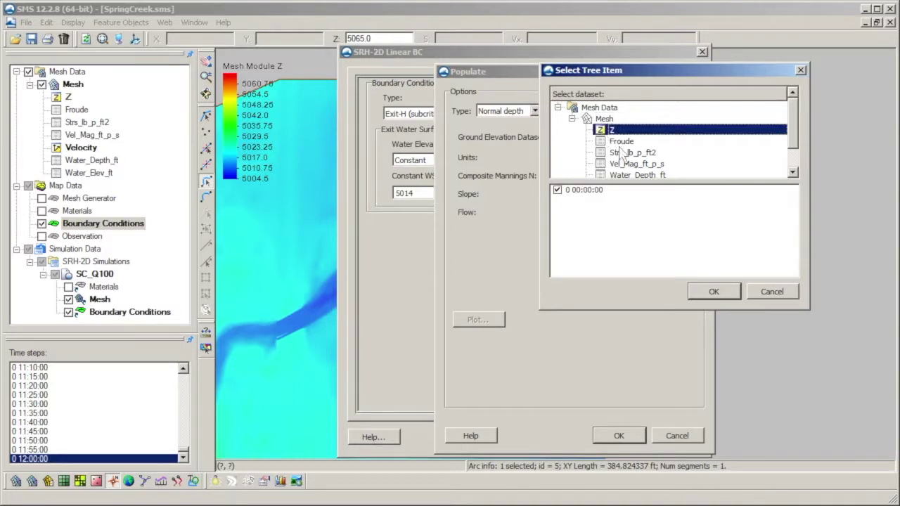
{"action": "left_click", "coordinate": [704, 292]}
Close the Populate and Linear BC dialogs, keeping the constant 5014 WSE.
{"action": "left_click", "coordinate": [704, 72]}
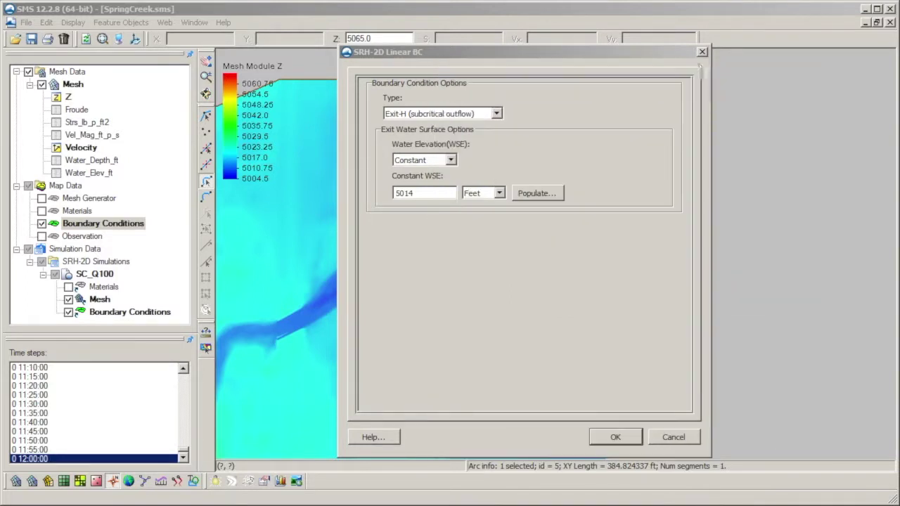
{"action": "left_click_drag", "start_coordinate": [422, 52], "coordinate": [706, 54]}
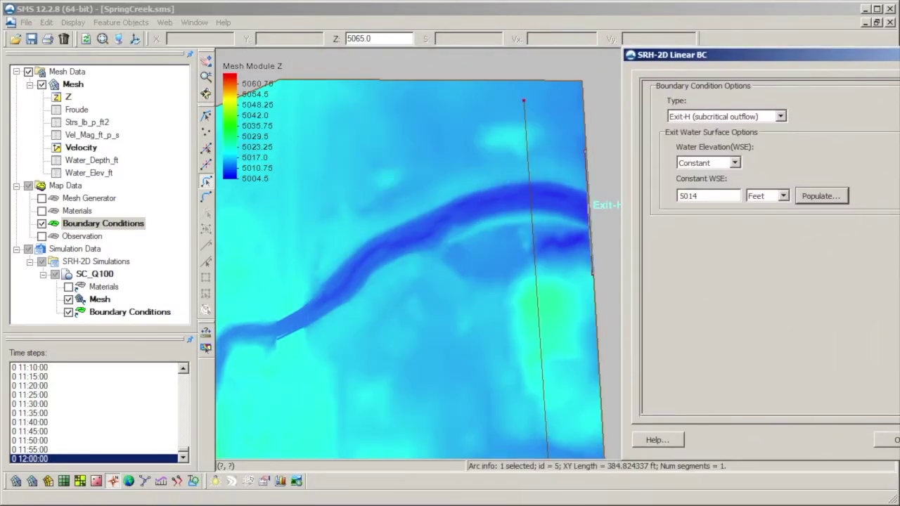
{"action": "key", "text": "Return"}
{"action": "scroll", "coordinate": [595, 190], "scroll_direction": "up", "scroll_amount": 6}
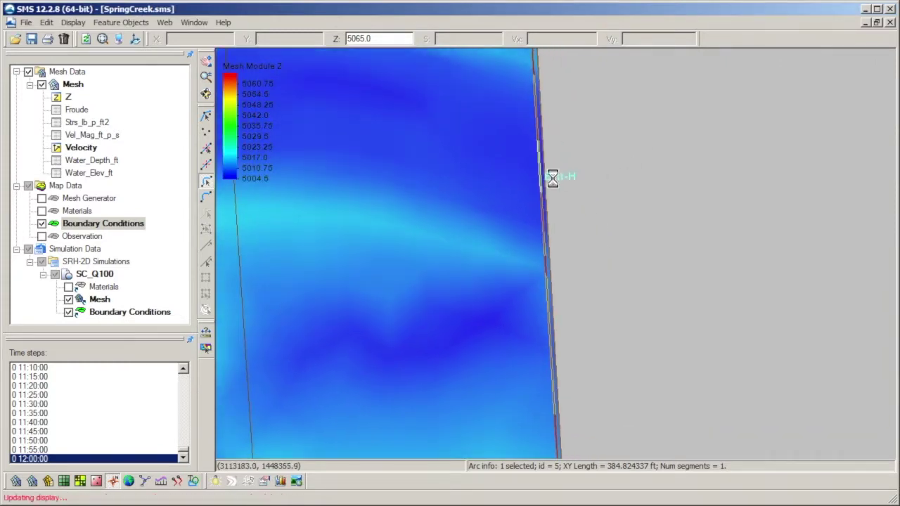
{"action": "scroll", "coordinate": [542, 249], "scroll_direction": "down", "scroll_amount": 3}
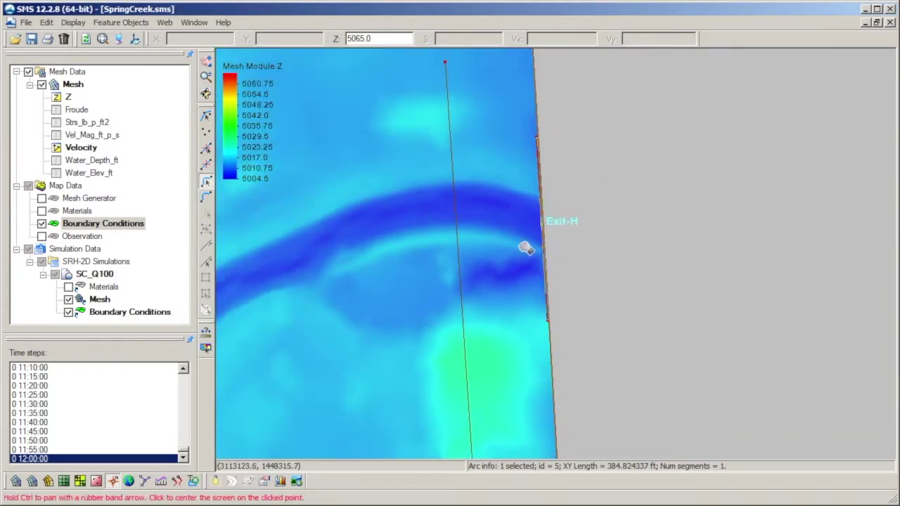
Reopen the Exit-H arc's Linear BC settings and its Populate options.
{"action": "right_click", "coordinate": [572, 245]}
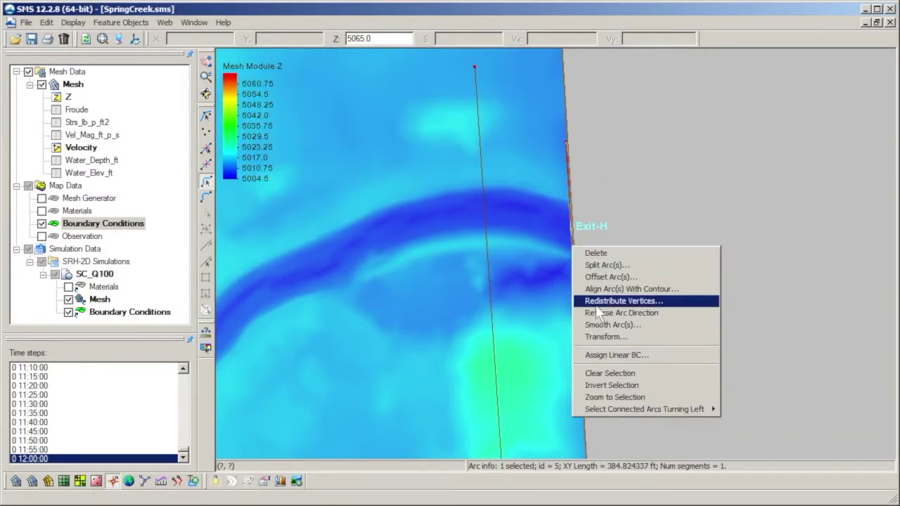
{"action": "left_click", "coordinate": [662, 357]}
{"action": "left_click_drag", "start_coordinate": [739, 64], "coordinate": [393, 62]}
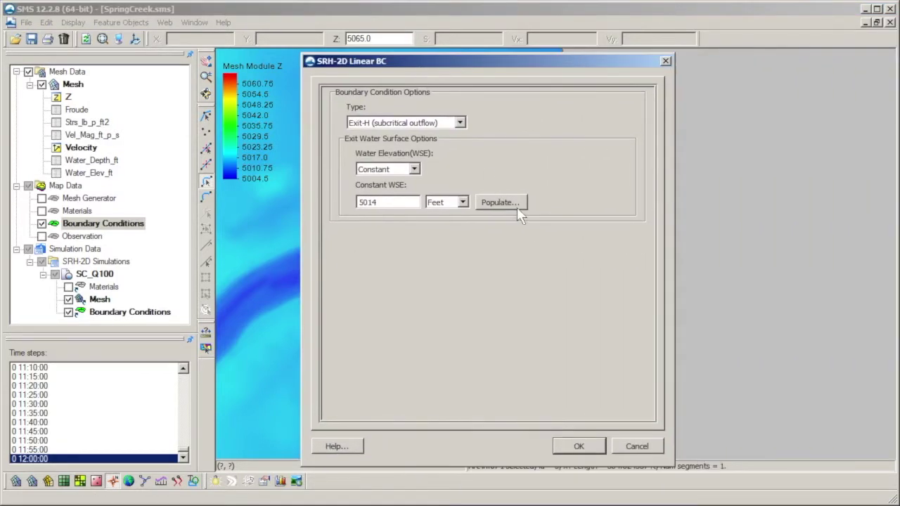
{"action": "left_click", "coordinate": [519, 208]}
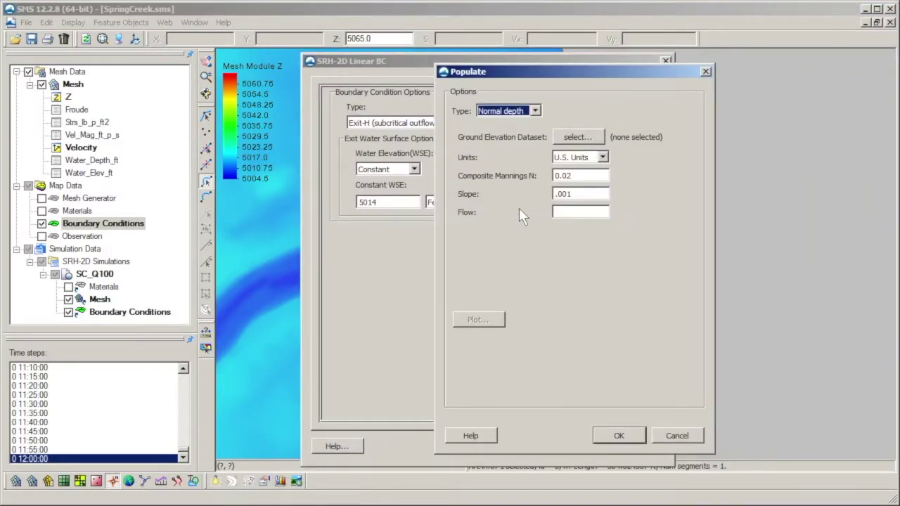
Set slope .005, flow 150, Manning's n .035 and ground elevation dataset Z.
{"action": "left_click_drag", "start_coordinate": [589, 195], "coordinate": [555, 194]}
{"action": "type", "text": ".005"}
{"action": "key", "text": "Tab"}
{"action": "type", "text": "150"}
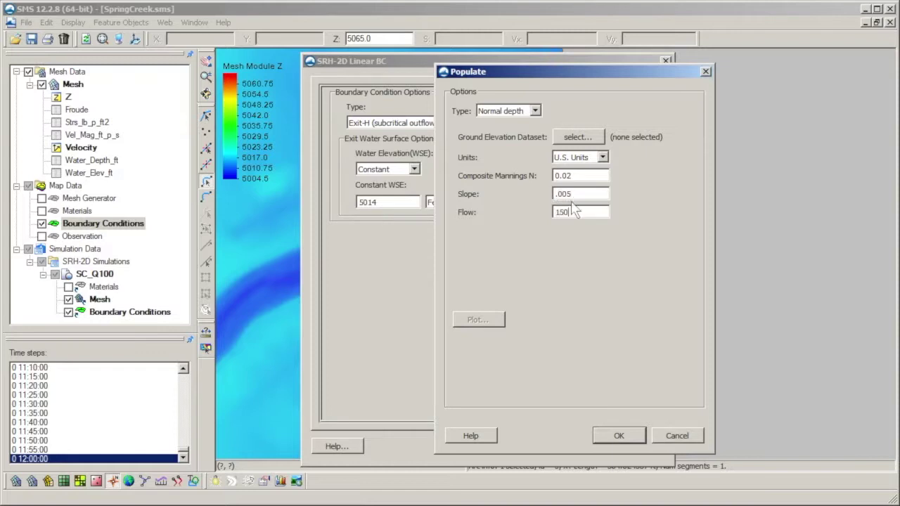
{"action": "left_click_drag", "start_coordinate": [584, 176], "coordinate": [553, 178]}
{"action": "type", "text": ".035"}
{"action": "left_click", "coordinate": [578, 136]}
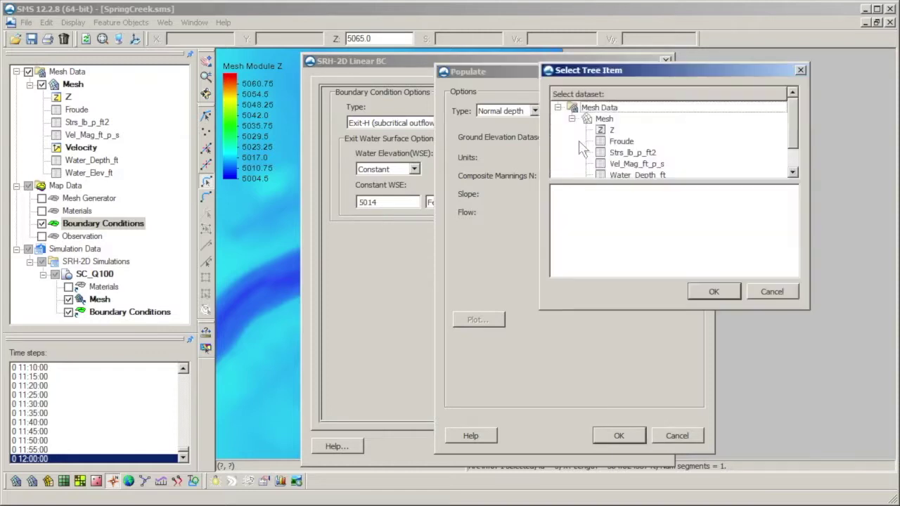
{"action": "left_click", "coordinate": [604, 127]}
{"action": "left_click", "coordinate": [706, 289]}
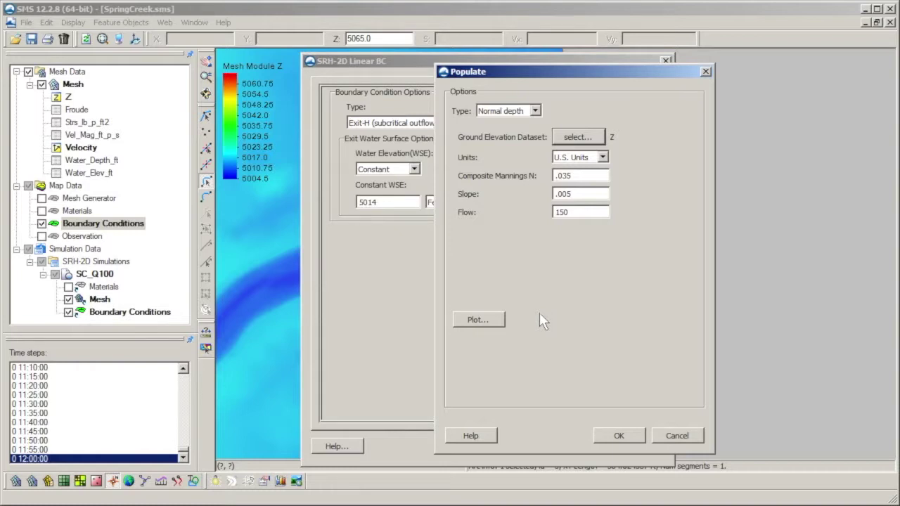
Plot the normal-depth water surface profile, then close it and cancel Populate.
{"action": "left_click", "coordinate": [495, 326]}
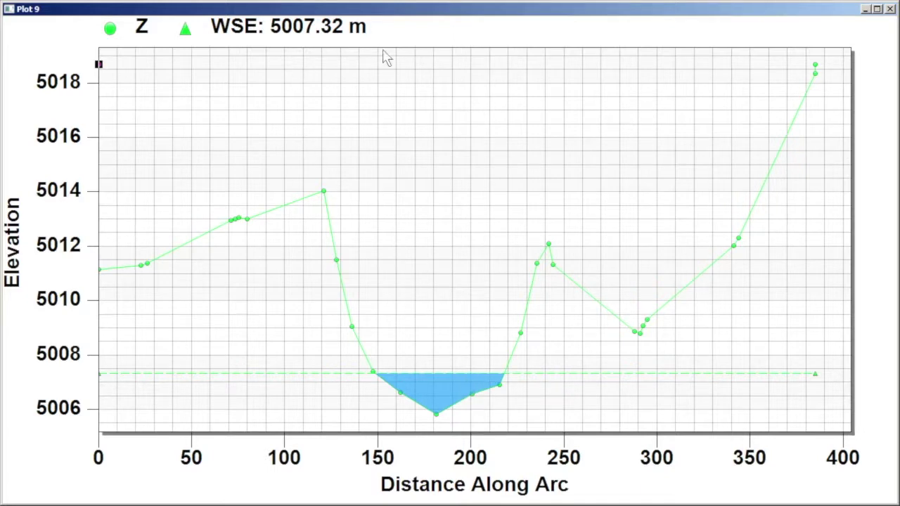
{"action": "left_click", "coordinate": [890, 9]}
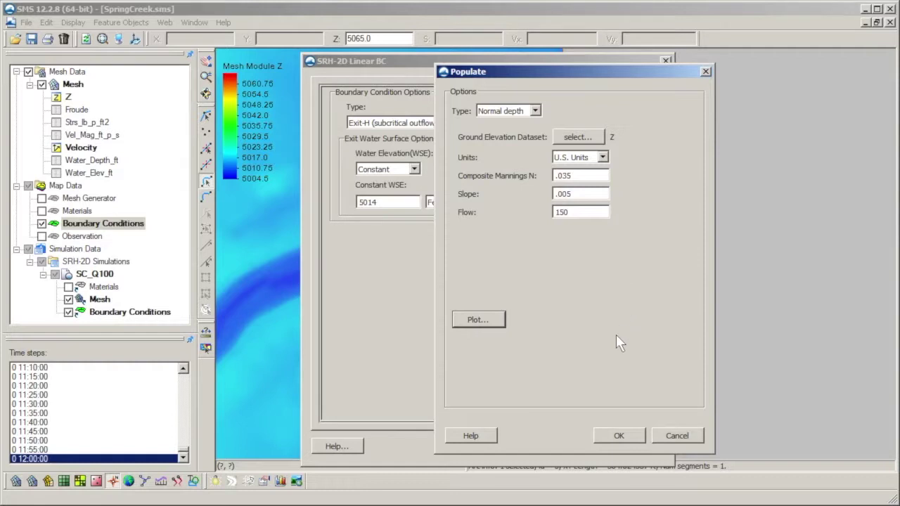
{"action": "left_click", "coordinate": [666, 436]}
Change the Exit-H water elevation from Time Series to Rating Curve and open its curve editor.
{"action": "left_click", "coordinate": [414, 169]}
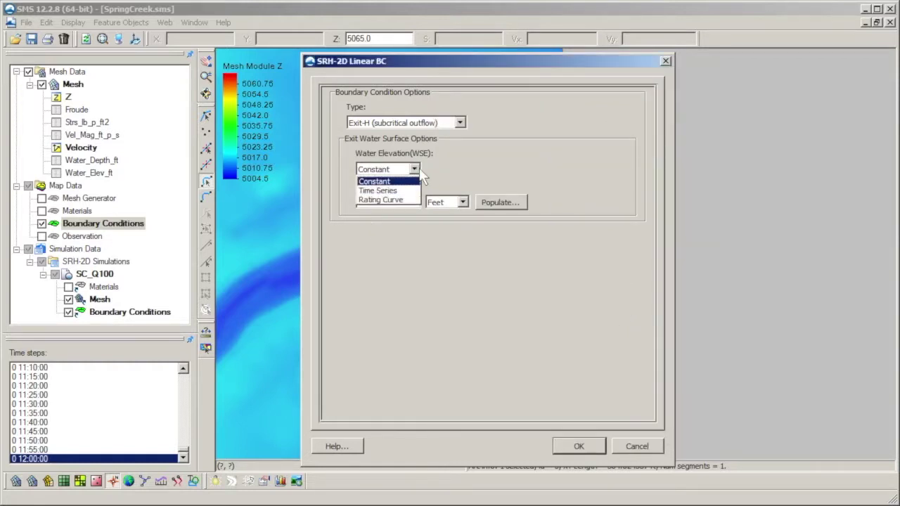
{"action": "left_click", "coordinate": [410, 191]}
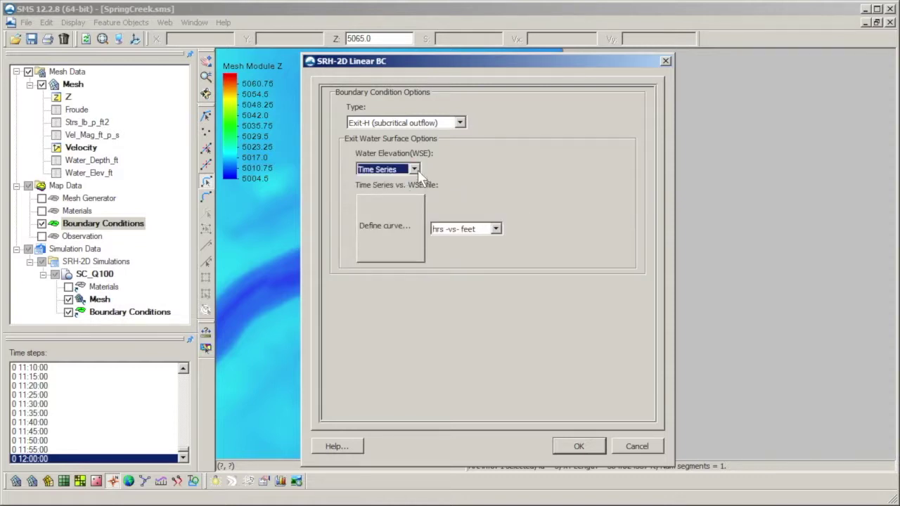
{"action": "left_click", "coordinate": [414, 169]}
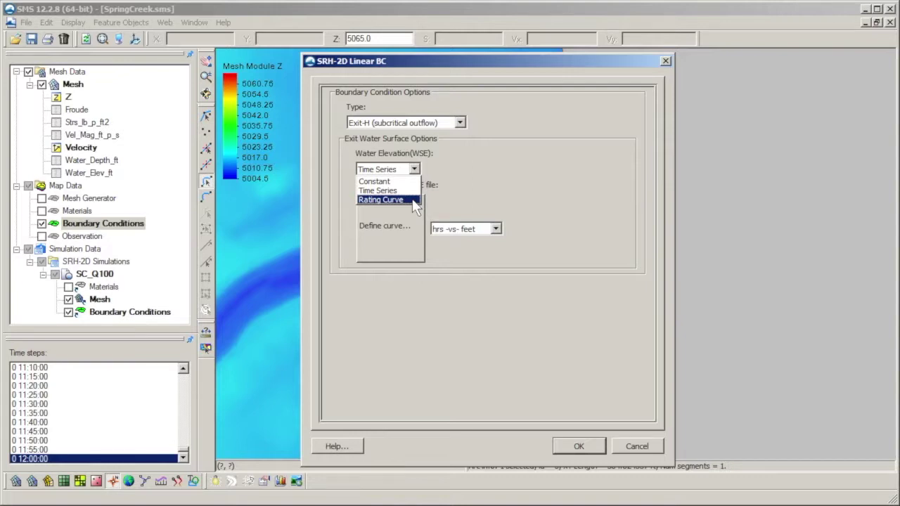
{"action": "left_click", "coordinate": [414, 200]}
{"action": "left_click", "coordinate": [403, 237]}
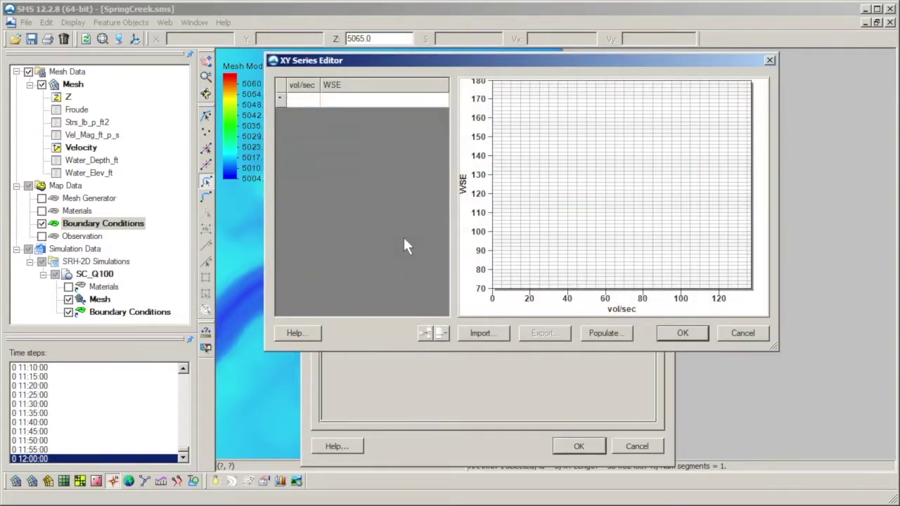
Open Populate for the rating curve and add two flow entries, the second set to 5.
{"action": "left_click", "coordinate": [599, 338]}
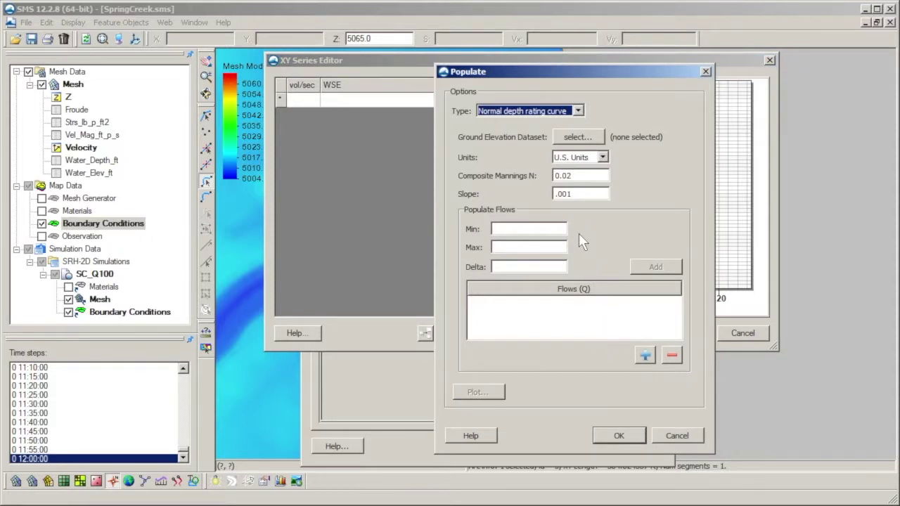
{"action": "left_click", "coordinate": [645, 356]}
{"action": "left_click", "coordinate": [574, 318]}
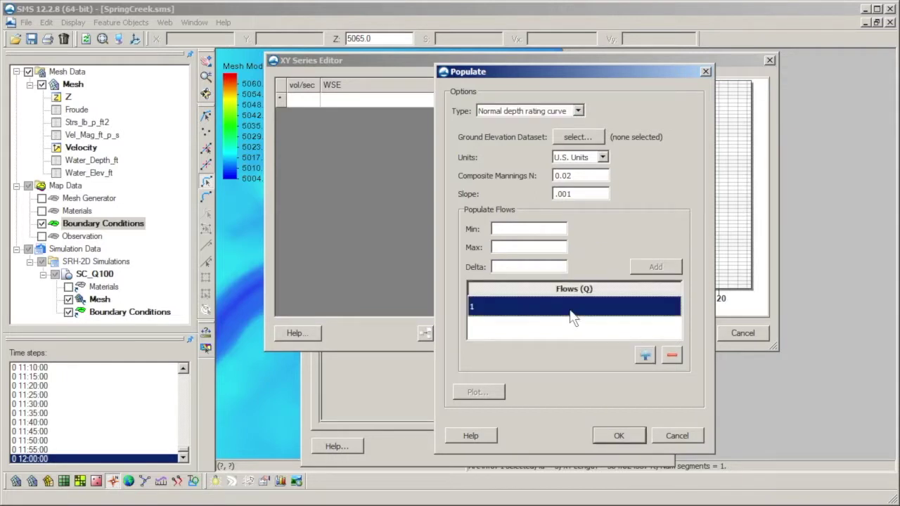
{"action": "left_click", "coordinate": [645, 356]}
{"action": "left_click", "coordinate": [583, 328]}
{"action": "type", "text": "5"}
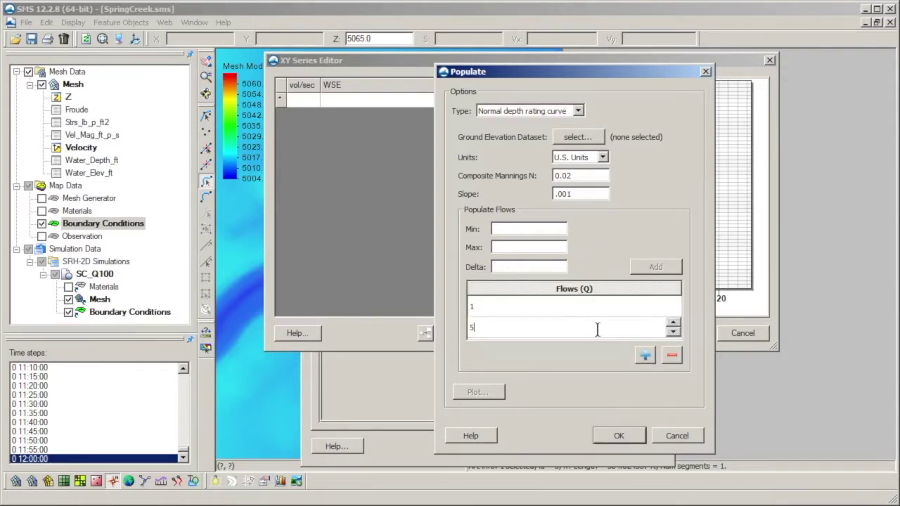
{"action": "left_click", "coordinate": [674, 323]}
{"action": "left_click", "coordinate": [673, 332]}
Add flows from 0 to 200 in increments of 20.
{"action": "left_click", "coordinate": [545, 230]}
{"action": "type", "text": "0"}
{"action": "left_click", "coordinate": [540, 244]}
{"action": "type", "text": "2"}
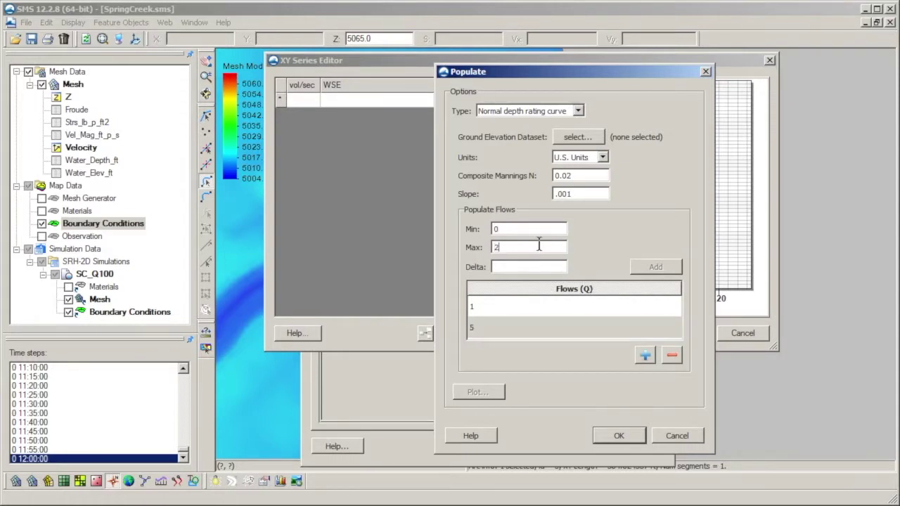
{"action": "type", "text": "00"}
{"action": "left_click", "coordinate": [538, 270]}
{"action": "type", "text": "20"}
{"action": "left_click", "coordinate": [644, 265]}
{"action": "left_click_drag", "start_coordinate": [675, 299], "coordinate": [676, 333]}
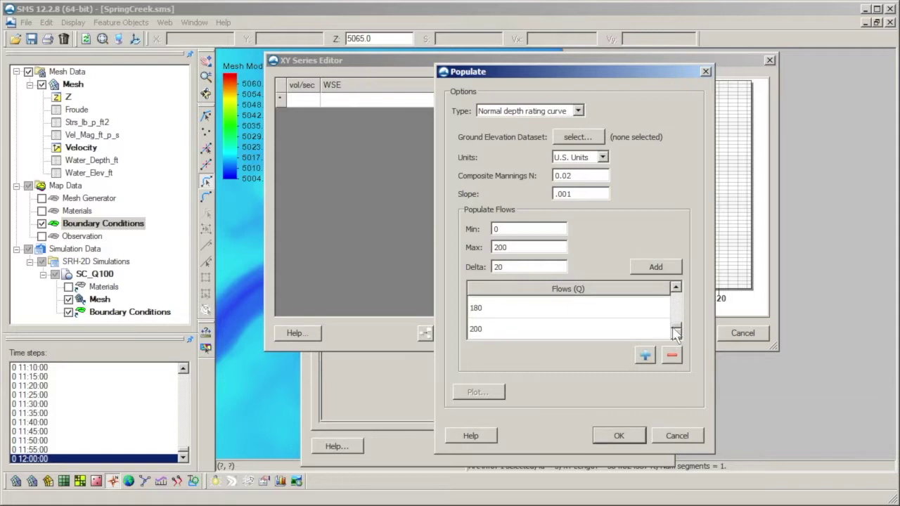
Set slope .005, Manning's N 0.035, ground dataset Z, and preview the normal-depth plot.
{"action": "left_click", "coordinate": [596, 196]}
{"action": "key", "text": "BackSpace"}
{"action": "type", "text": "5"}
{"action": "key", "text": "BackSpace"}
{"action": "type", "text": "30"}
{"action": "left_click", "coordinate": [578, 137]}
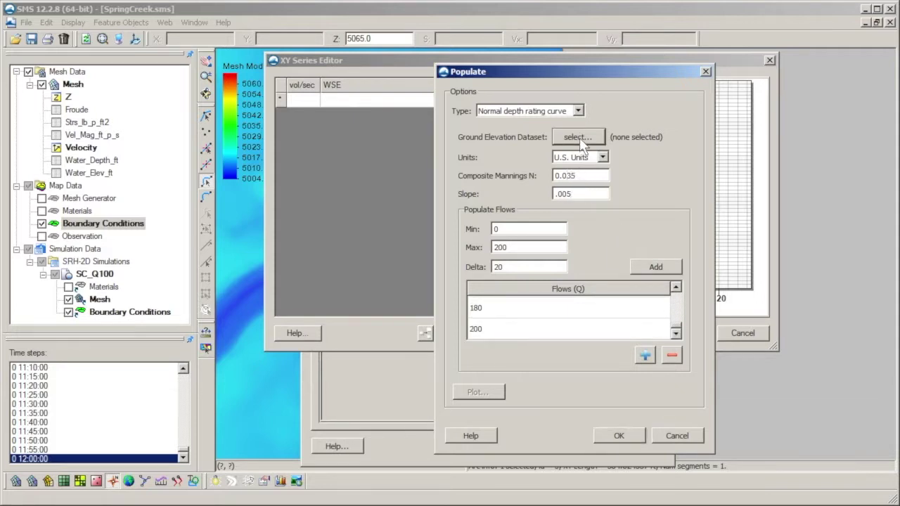
{"action": "left_click", "coordinate": [694, 290]}
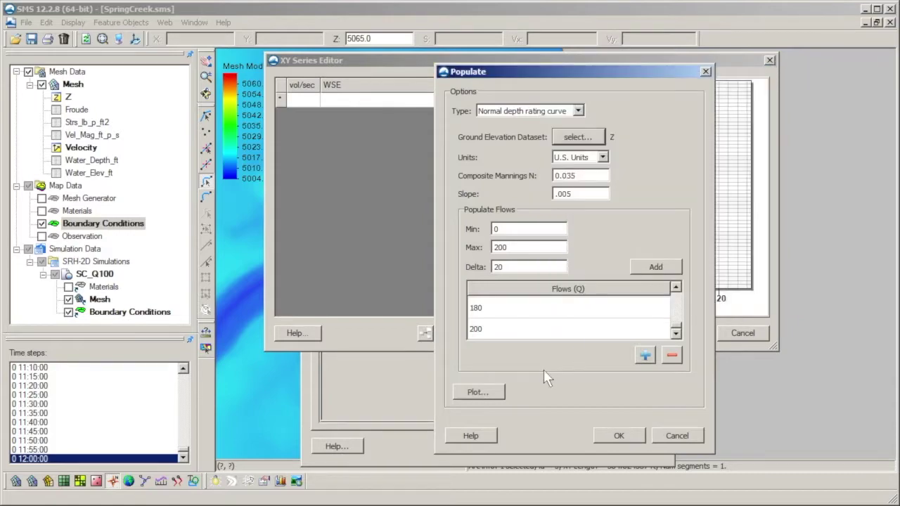
{"action": "left_click", "coordinate": [497, 392]}
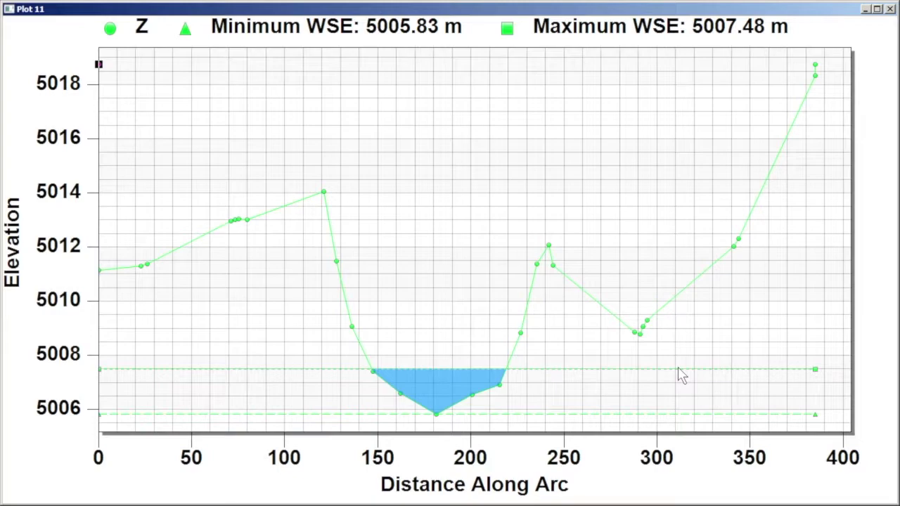
Close the plot and accept the 11-point rating curve, flows 0–200, WSE 5005.83–5007.48.
{"action": "left_click", "coordinate": [888, 9]}
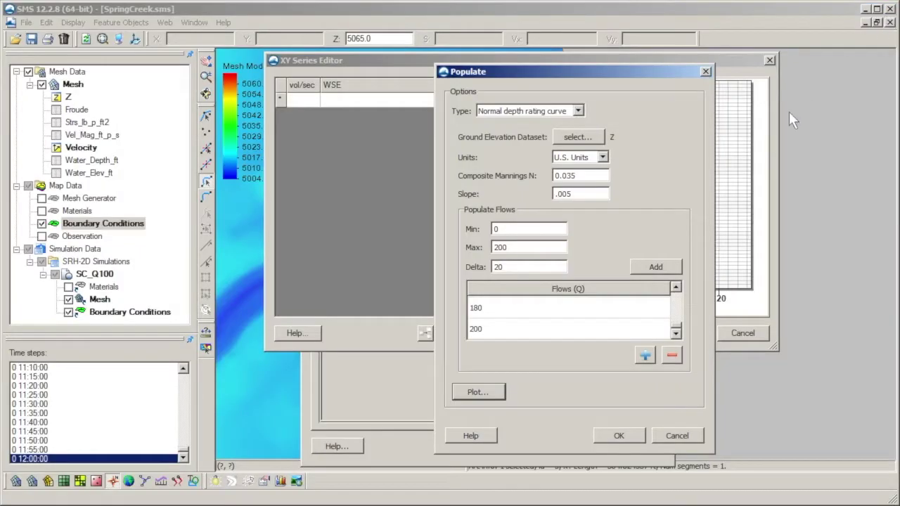
{"action": "left_click", "coordinate": [618, 435]}
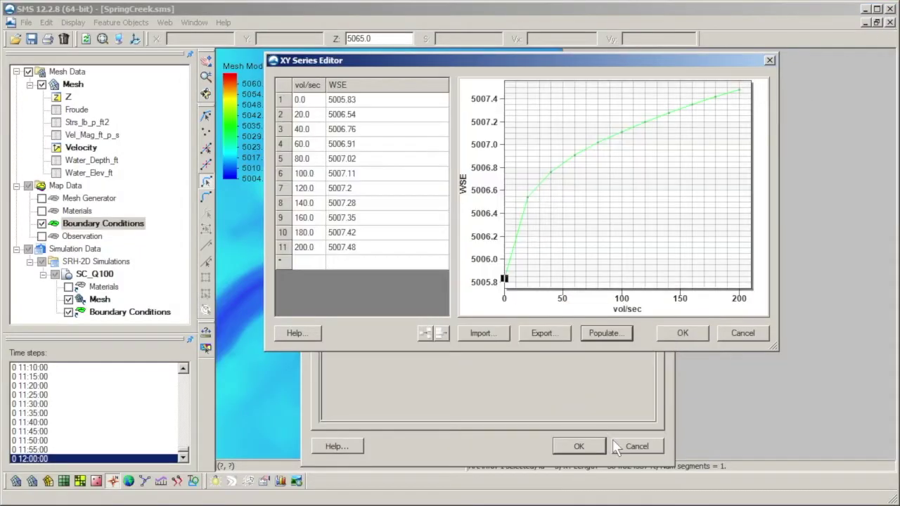
{"action": "left_click", "coordinate": [679, 337]}
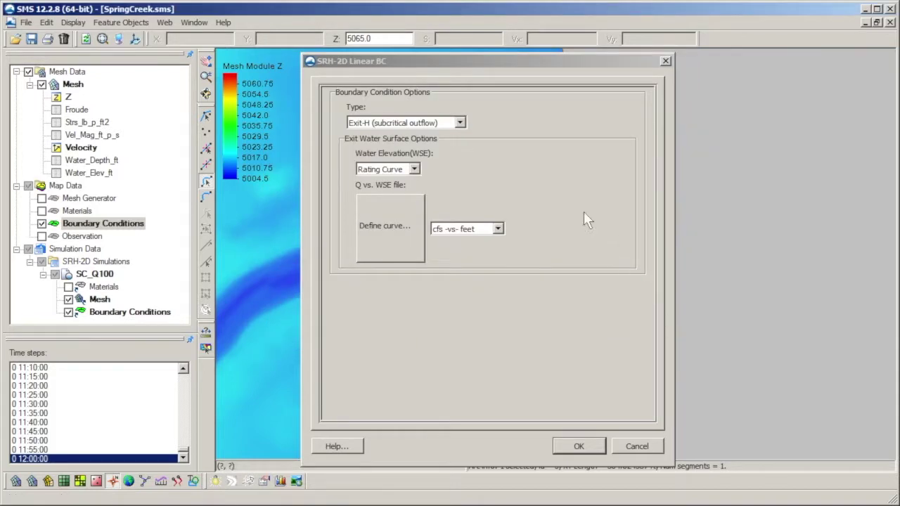
Try the Exit-Q and Exit-EX outflow types on the mesh-edge arc.
{"action": "left_click", "coordinate": [460, 124]}
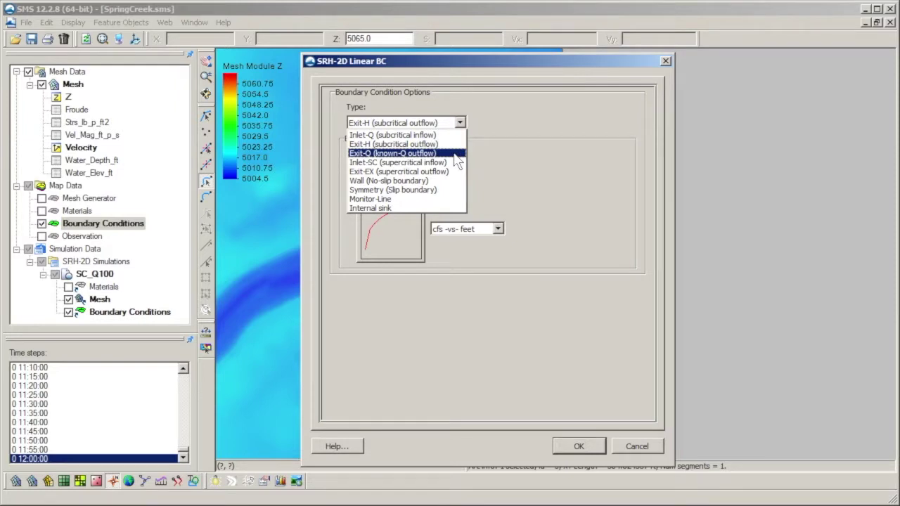
{"action": "left_click", "coordinate": [457, 154]}
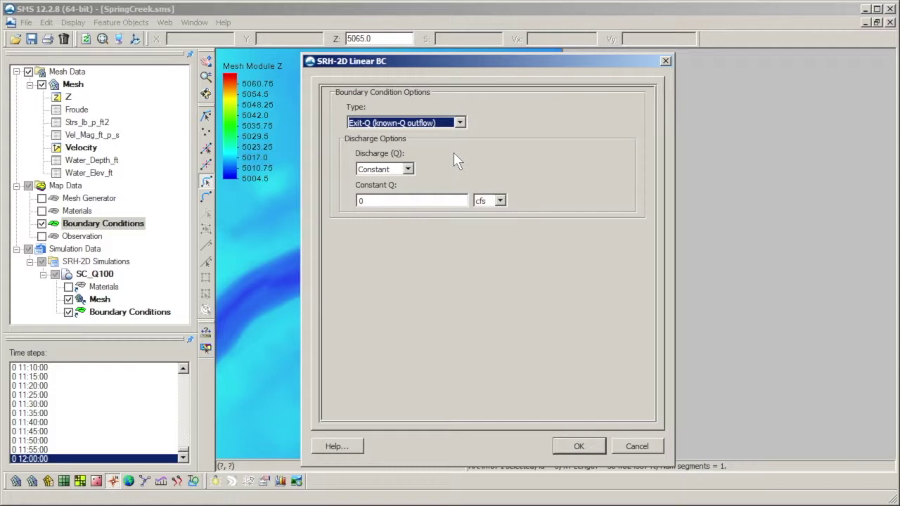
{"action": "left_click", "coordinate": [459, 123]}
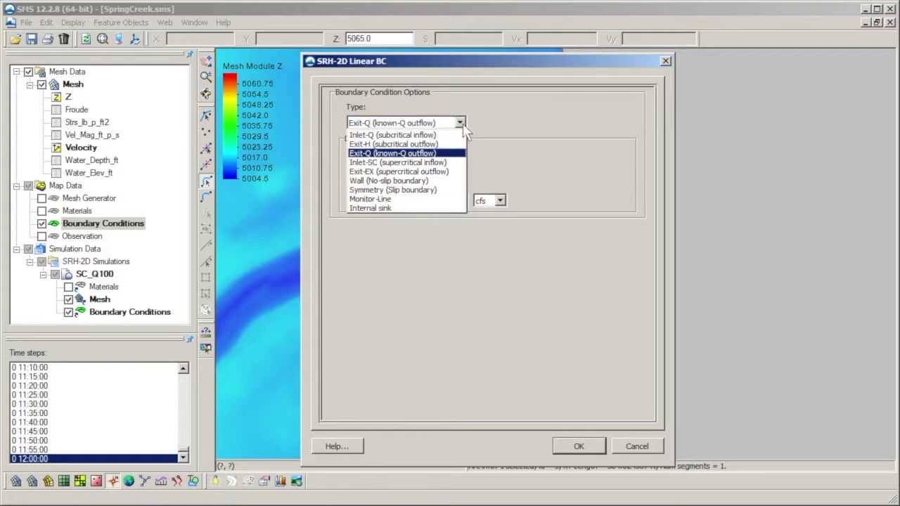
{"action": "left_click", "coordinate": [458, 171]}
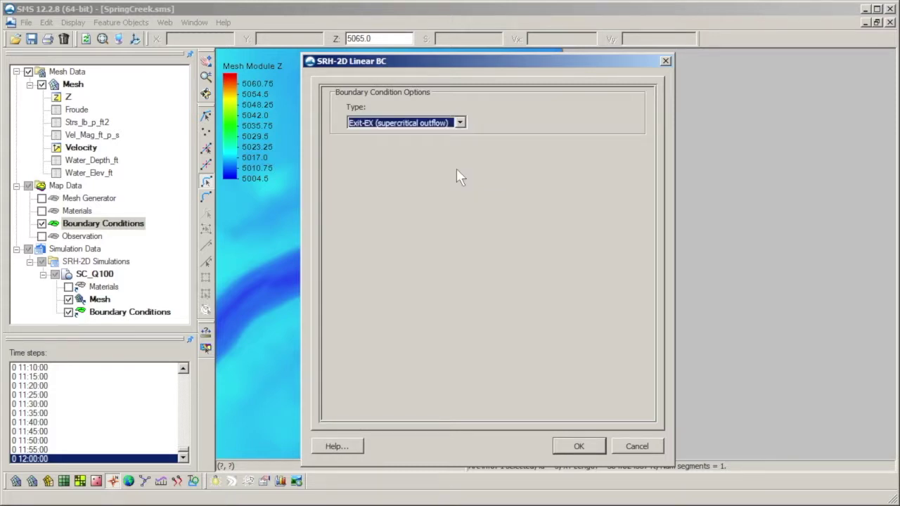
Return the arc to Exit-H with a constant water surface elevation of 5014 ft.
{"action": "left_click", "coordinate": [460, 123]}
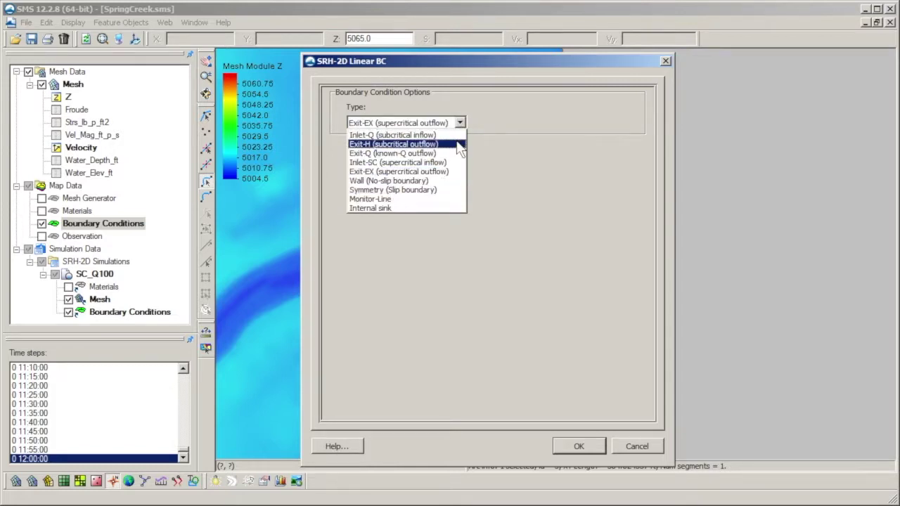
{"action": "left_click", "coordinate": [460, 145]}
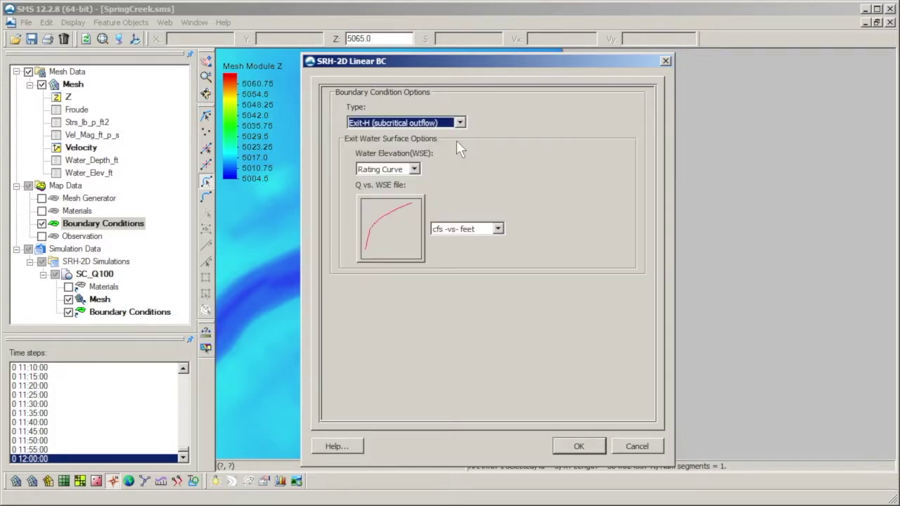
{"action": "left_click", "coordinate": [414, 169]}
{"action": "left_click", "coordinate": [415, 179]}
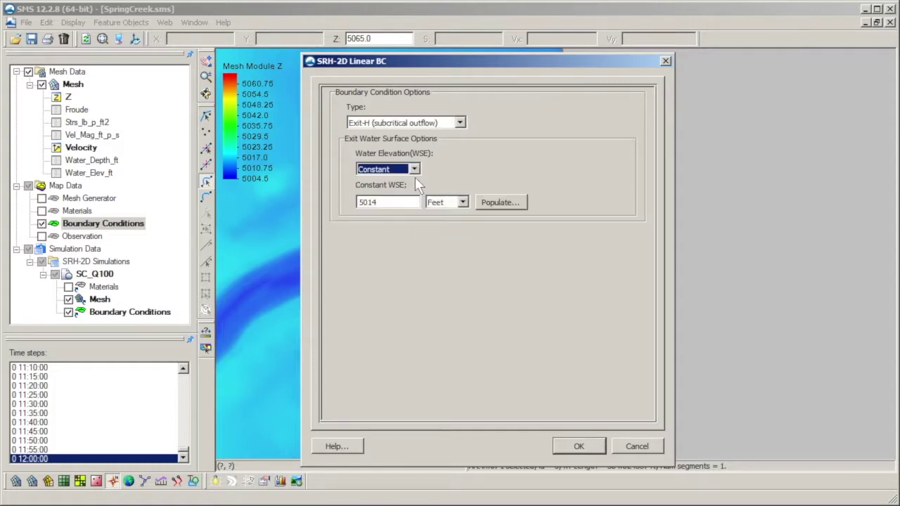
Apply the Exit-H settings, frame the mesh and zoom onto the lower Inlet-Q reach.
{"action": "left_click", "coordinate": [581, 447]}
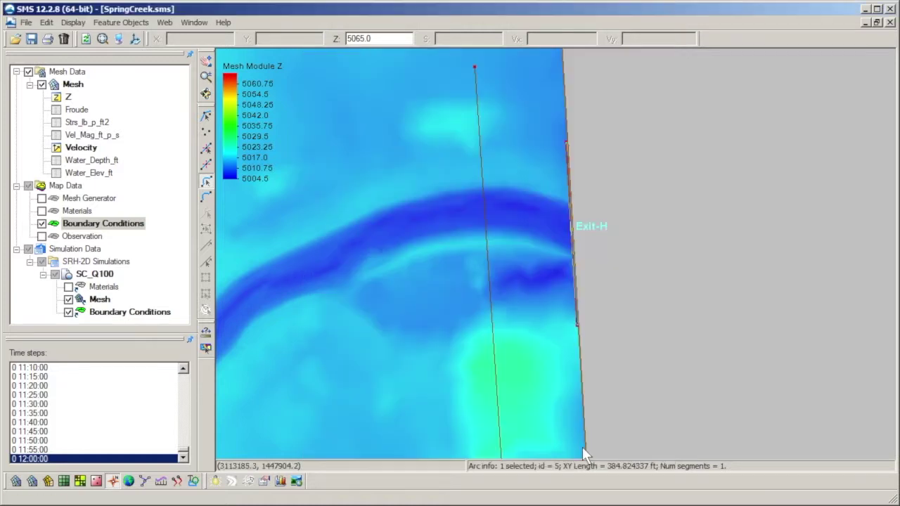
{"action": "left_click", "coordinate": [137, 40]}
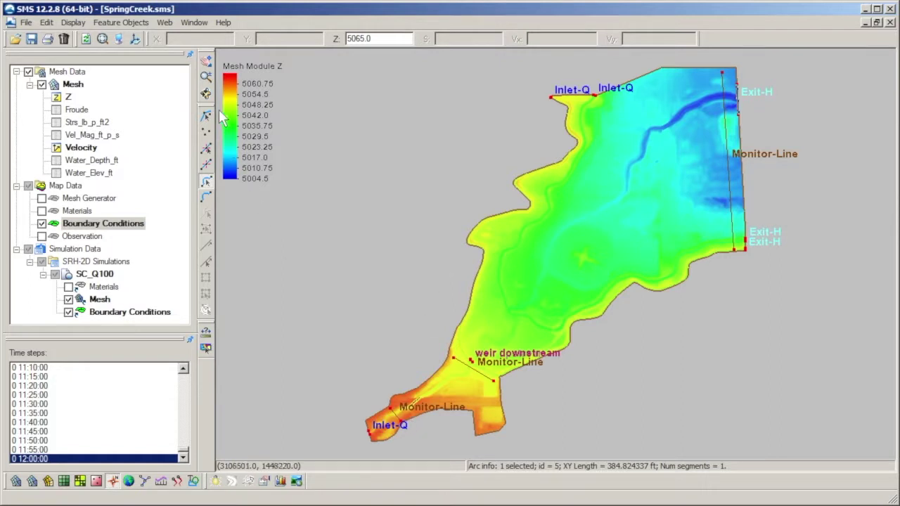
{"action": "left_click", "coordinate": [206, 76]}
{"action": "left_click_drag", "start_coordinate": [355, 385], "coordinate": [413, 436]}
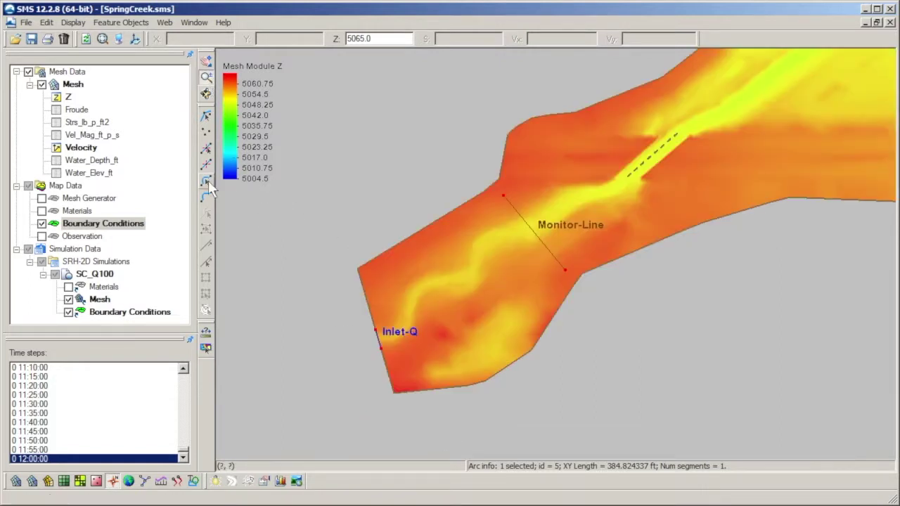
Open the Linear BC settings for the Monitor-Line arc near Inlet-Q and list its types.
{"action": "left_click", "coordinate": [206, 180]}
{"action": "left_click", "coordinate": [518, 212]}
{"action": "right_click", "coordinate": [518, 208]}
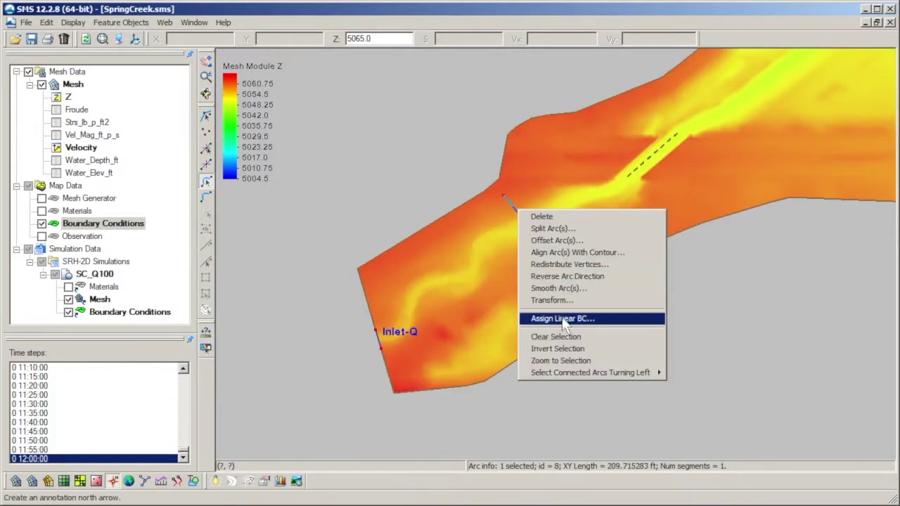
{"action": "left_click", "coordinate": [611, 322]}
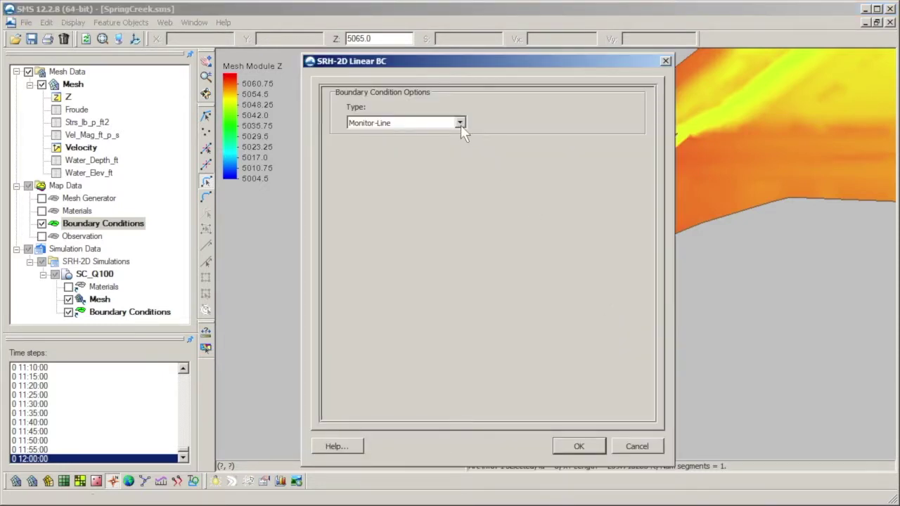
{"action": "left_click", "coordinate": [460, 123]}
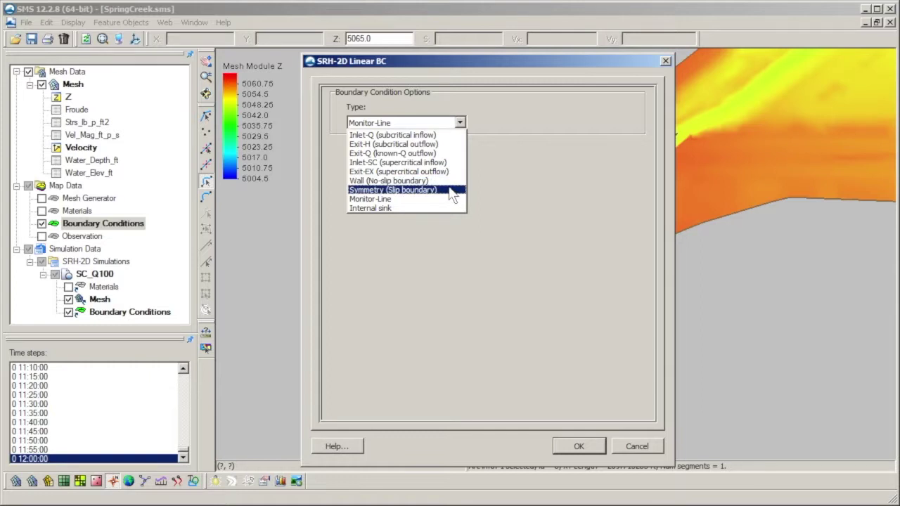
Make the arc a Wall (No-slip) with extra roughness On and roughness height .5 mm.
{"action": "left_click", "coordinate": [451, 181]}
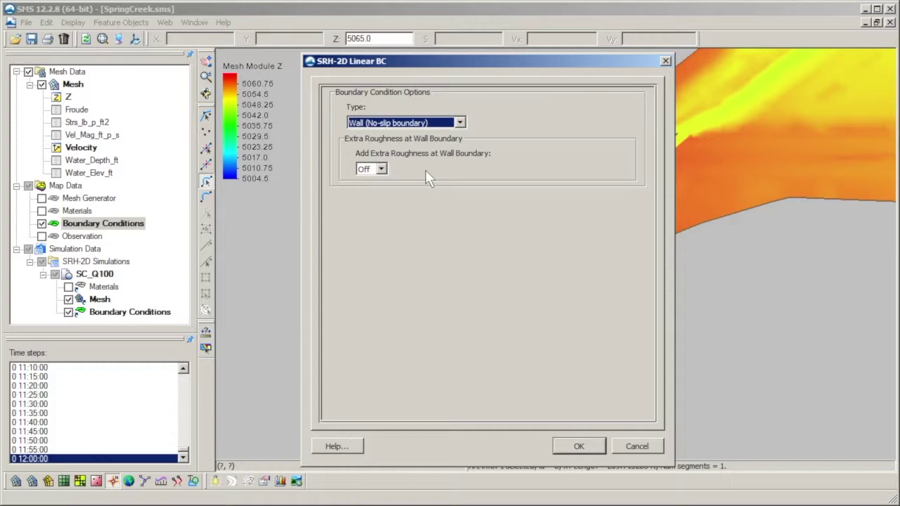
{"action": "left_click", "coordinate": [381, 169]}
{"action": "left_click", "coordinate": [384, 190]}
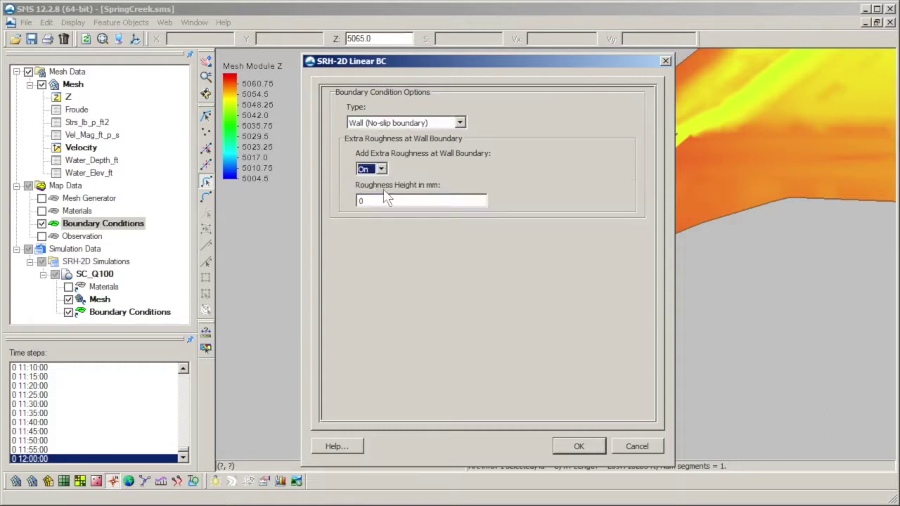
{"action": "left_click", "coordinate": [429, 201]}
{"action": "left_click_drag", "start_coordinate": [370, 204], "coordinate": [356, 203]}
{"action": "type", "text": ".5"}
Switch the arc briefly to Symmetry (Slip boundary), then back to Monitor-Line and apply.
{"action": "left_click", "coordinate": [457, 124]}
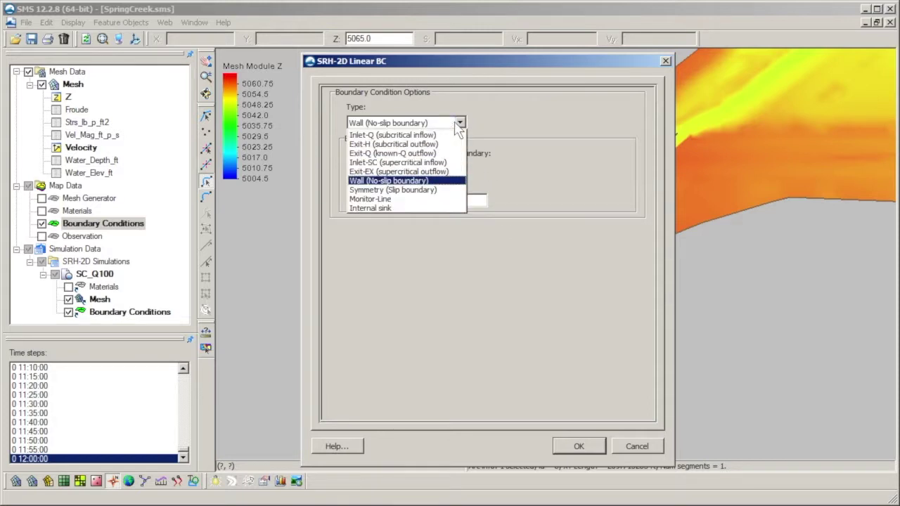
{"action": "left_click", "coordinate": [450, 190]}
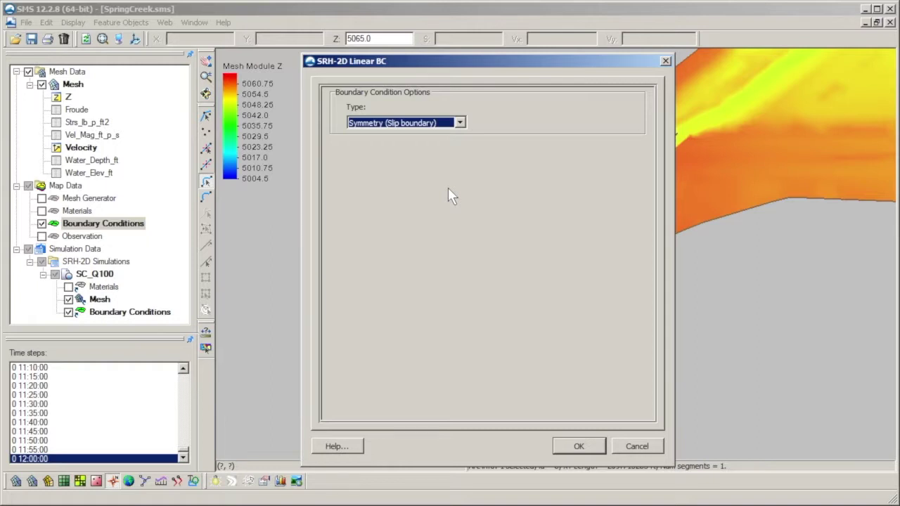
{"action": "left_click", "coordinate": [460, 123]}
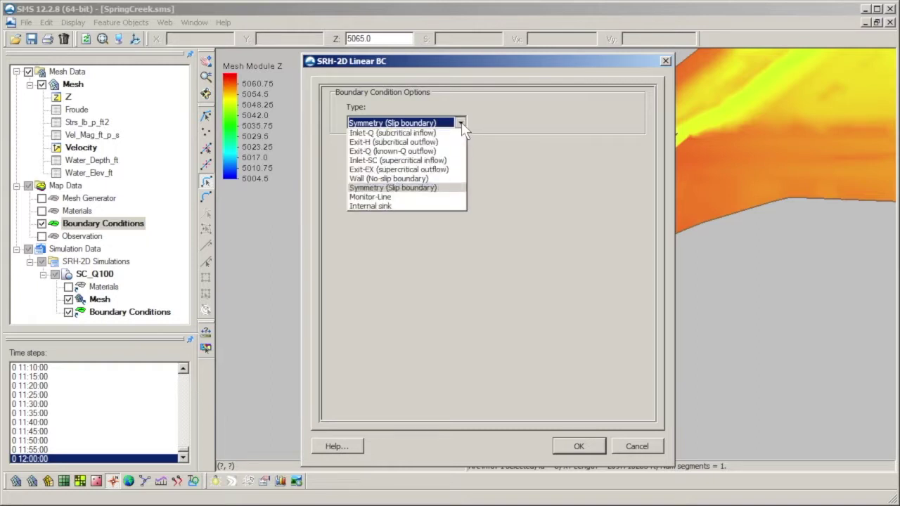
{"action": "left_click", "coordinate": [446, 199]}
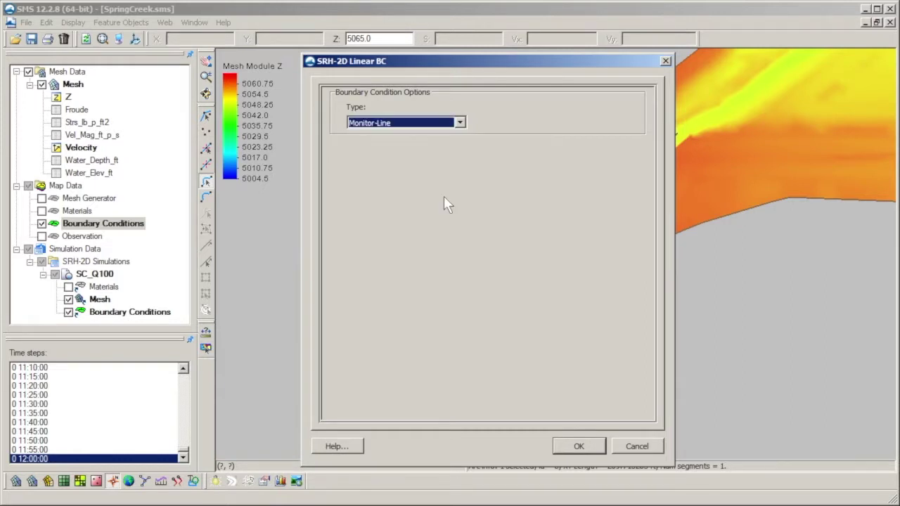
{"action": "left_click", "coordinate": [579, 446]}
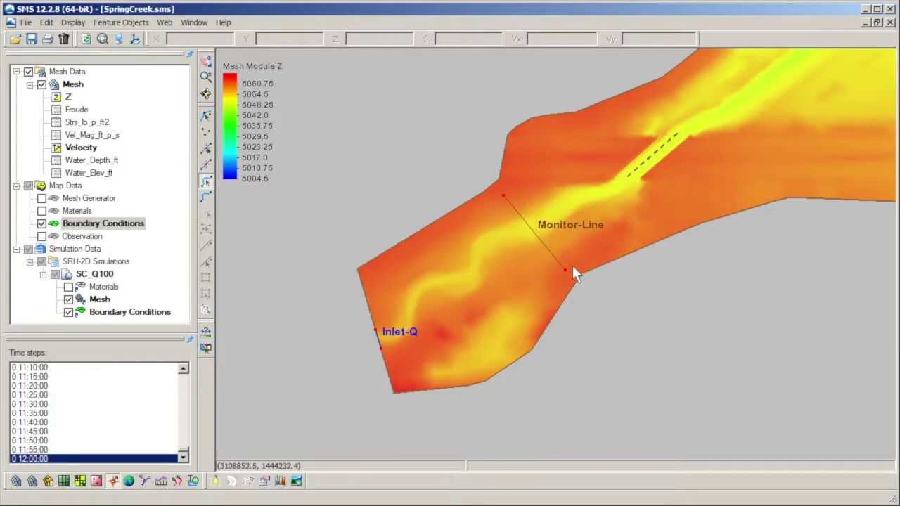
Frame the whole mesh and select the Monitor-Line arcs beside the weir and near Exit-H.
{"action": "left_click", "coordinate": [135, 38]}
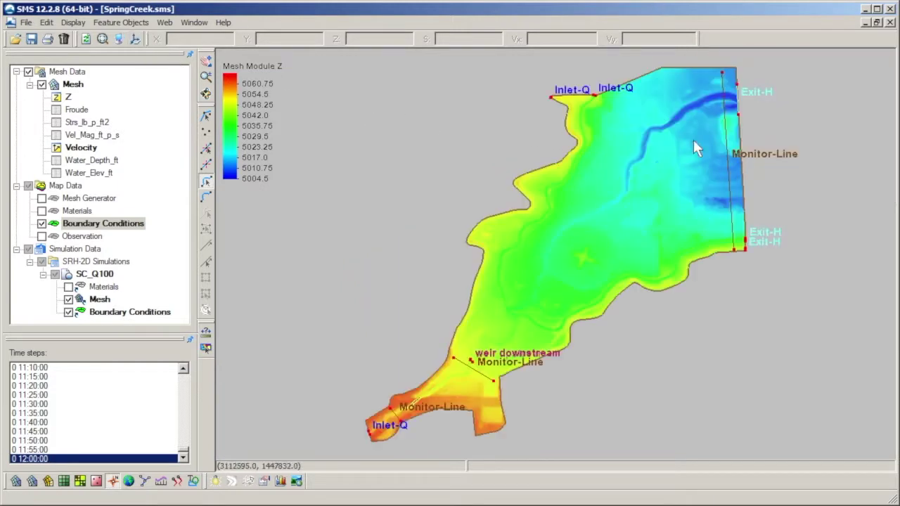
{"action": "left_click", "coordinate": [493, 383]}
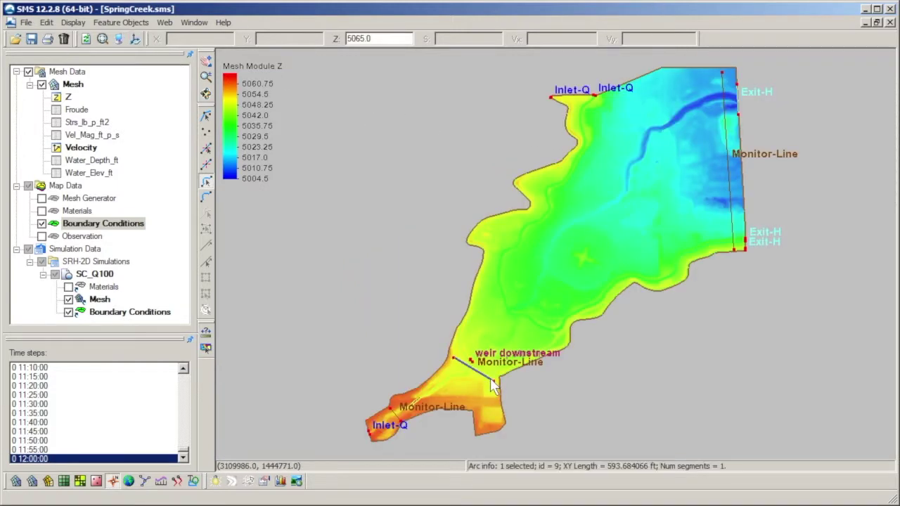
{"action": "left_click", "coordinate": [731, 224]}
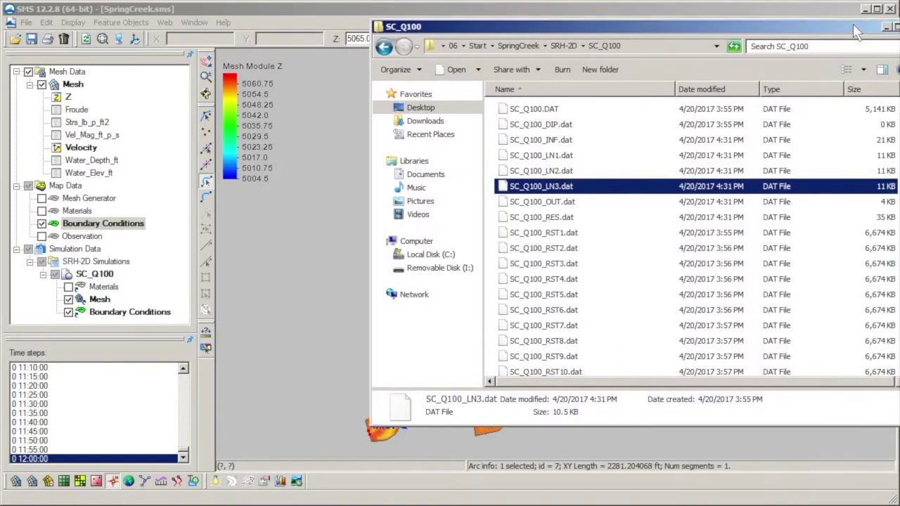
Check SC_Q100_LN1.dat in the SC_Q100 folder window, then bring SMS back to front.
{"action": "left_click_drag", "start_coordinate": [893, 13], "coordinate": [787, 38]}
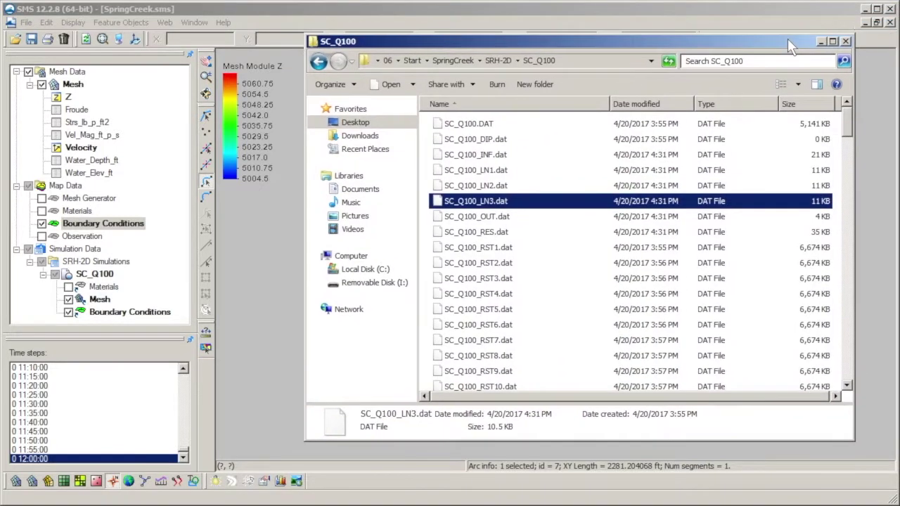
{"action": "left_click", "coordinate": [547, 172]}
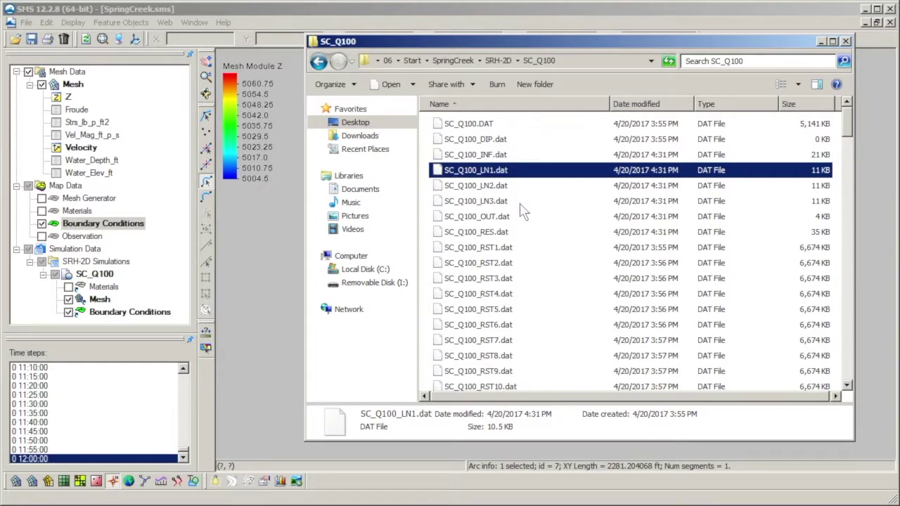
{"action": "left_click", "coordinate": [326, 9]}
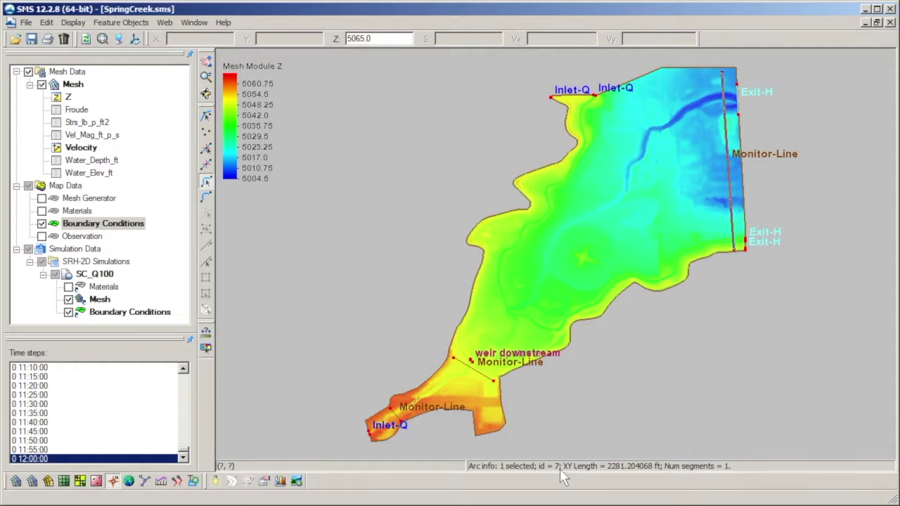
Select the lower Monitor-Line, then the weir-side Monitor-Line (arc 9, 593.68 ft long).
{"action": "left_click", "coordinate": [396, 413]}
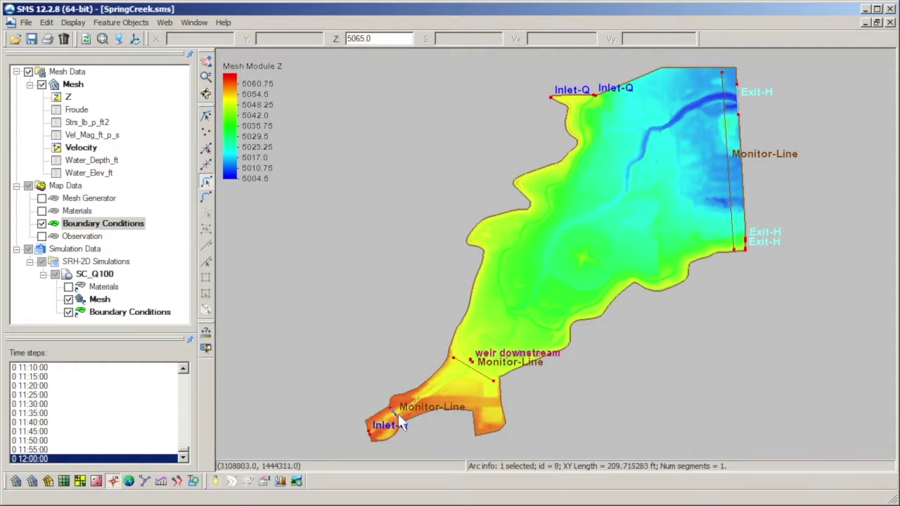
{"action": "left_click", "coordinate": [489, 378]}
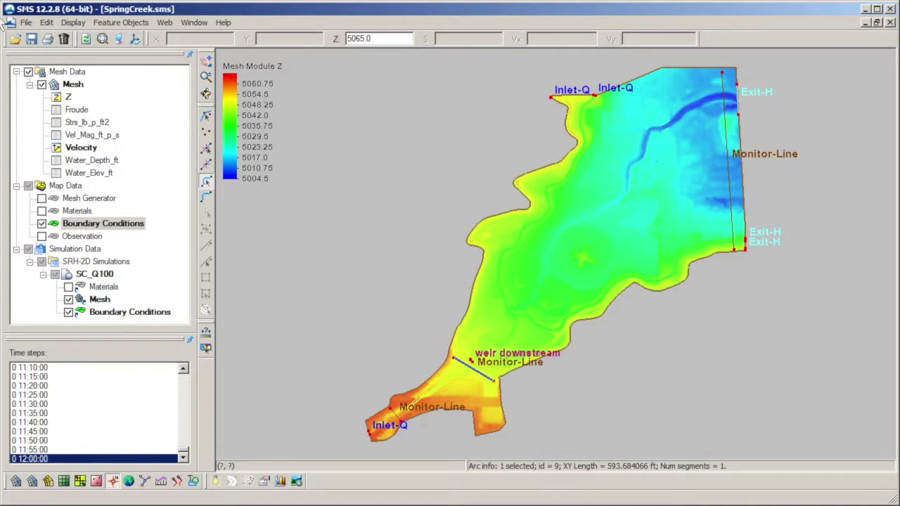
In Notepad++, view SC_Q100_LN1.dat through its end, then minimize the editor.
{"action": "key", "text": "alt+Tab"}
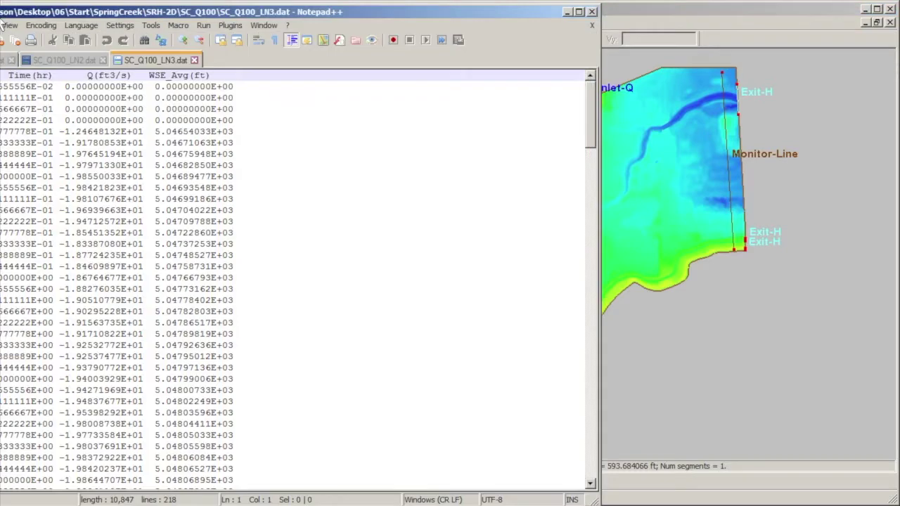
{"action": "left_click_drag", "start_coordinate": [2, 11], "coordinate": [194, 30]}
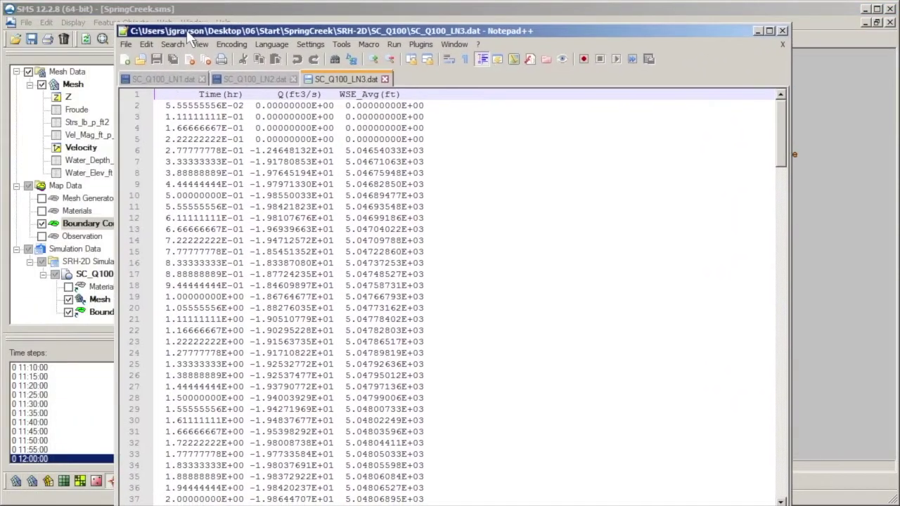
{"action": "left_click", "coordinate": [195, 80]}
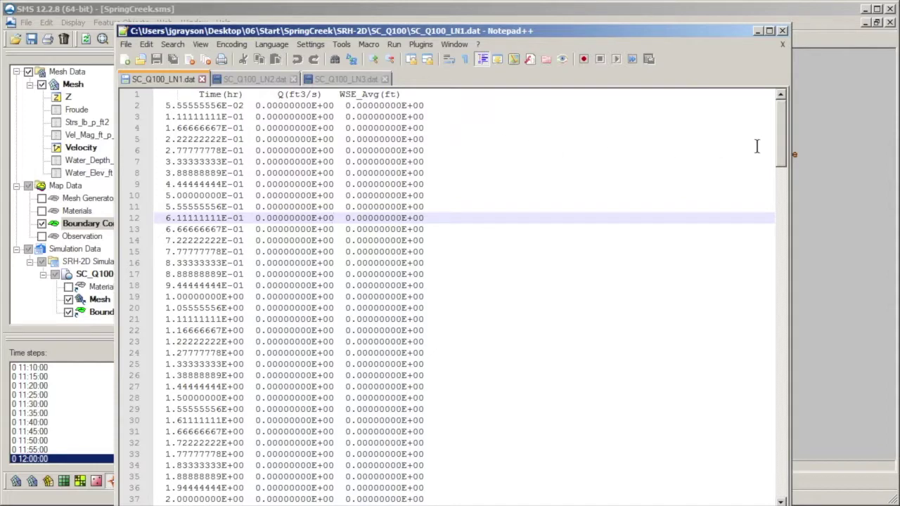
{"action": "left_click_drag", "start_coordinate": [782, 149], "coordinate": [715, 485]}
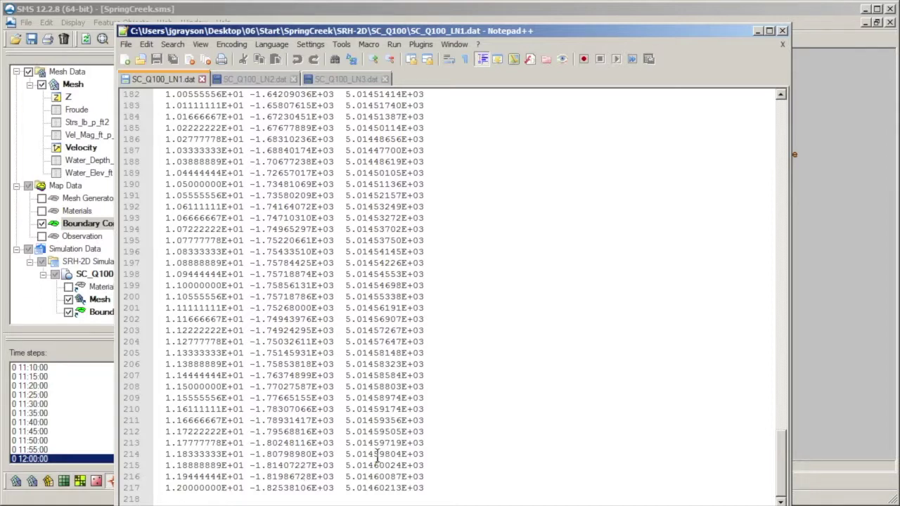
{"action": "left_click", "coordinate": [757, 31]}
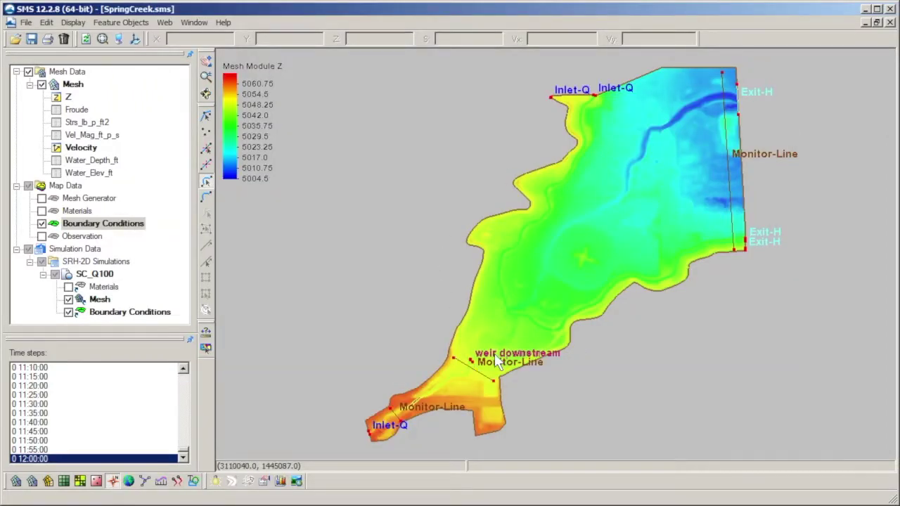
Zoom onto the weir and select both weir arcs together, totalling 86.83 ft.
{"action": "left_click", "coordinate": [206, 76]}
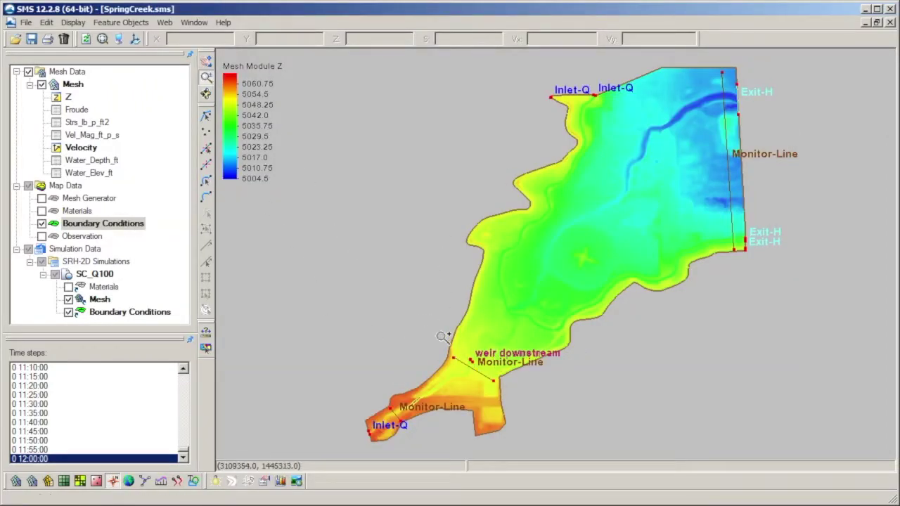
{"action": "left_click_drag", "start_coordinate": [449, 346], "coordinate": [491, 375]}
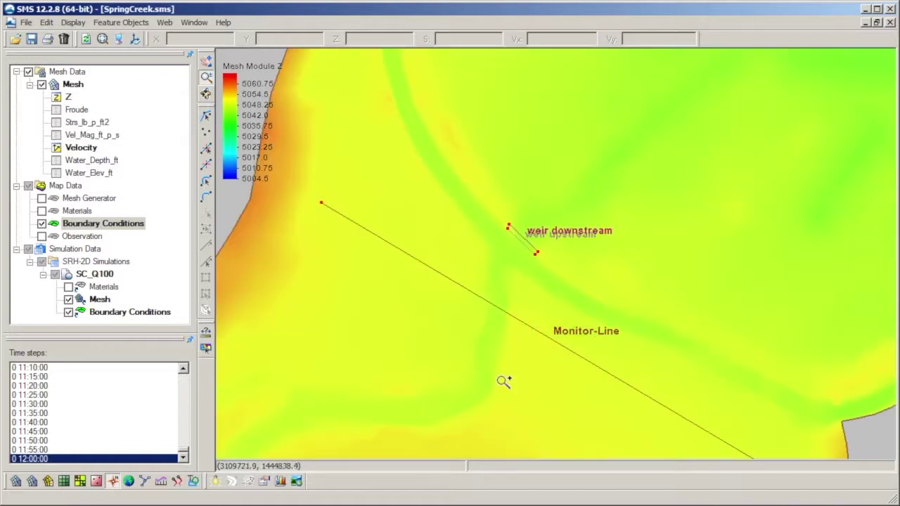
{"action": "left_click", "coordinate": [206, 182]}
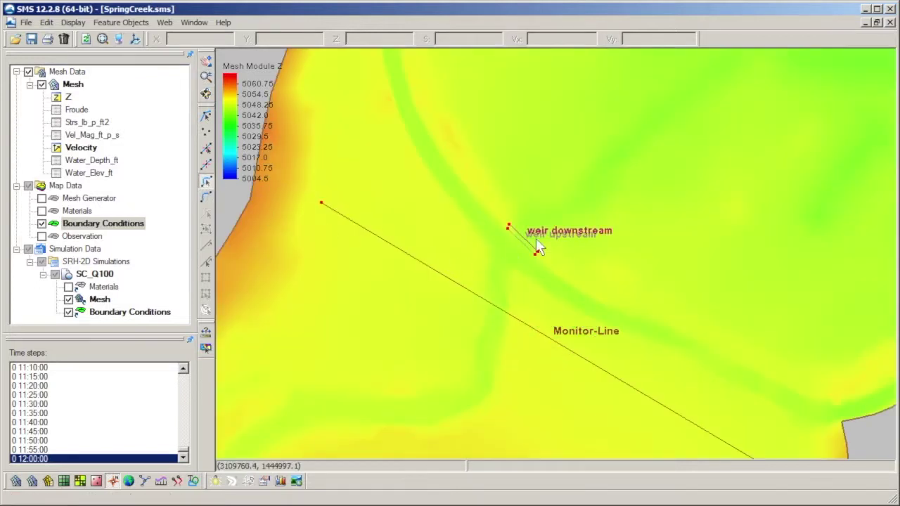
{"action": "scroll", "coordinate": [539, 249], "scroll_direction": "up", "scroll_amount": 5}
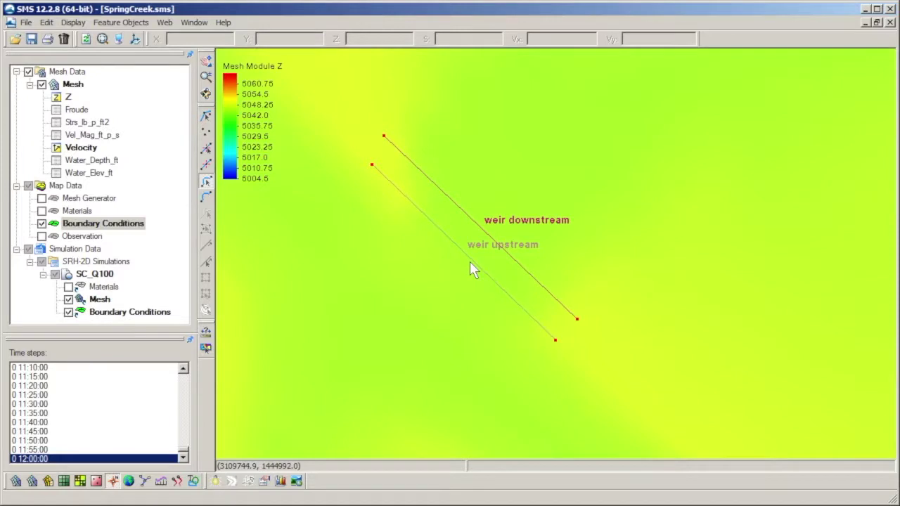
{"action": "left_click", "coordinate": [470, 261]}
{"action": "left_click", "coordinate": [520, 267]}
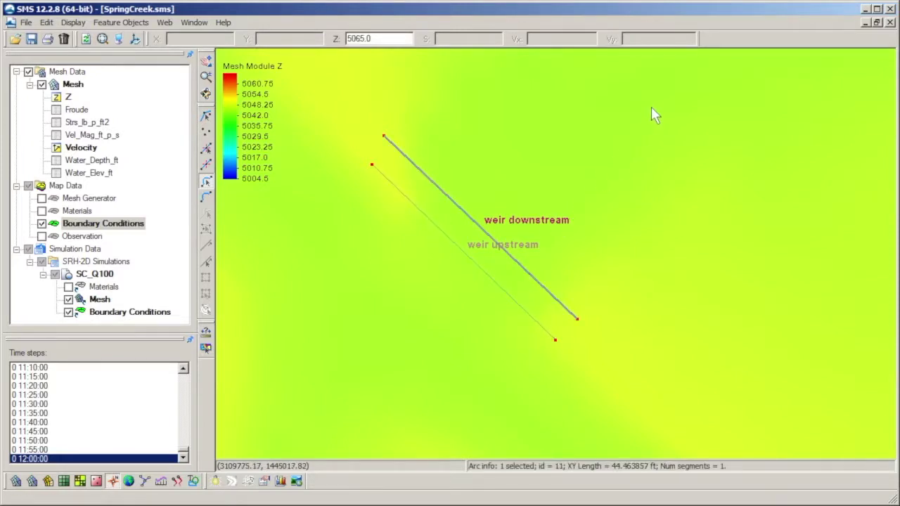
{"action": "left_click_drag", "start_coordinate": [651, 107], "coordinate": [336, 378]}
{"action": "right_click", "coordinate": [488, 272]}
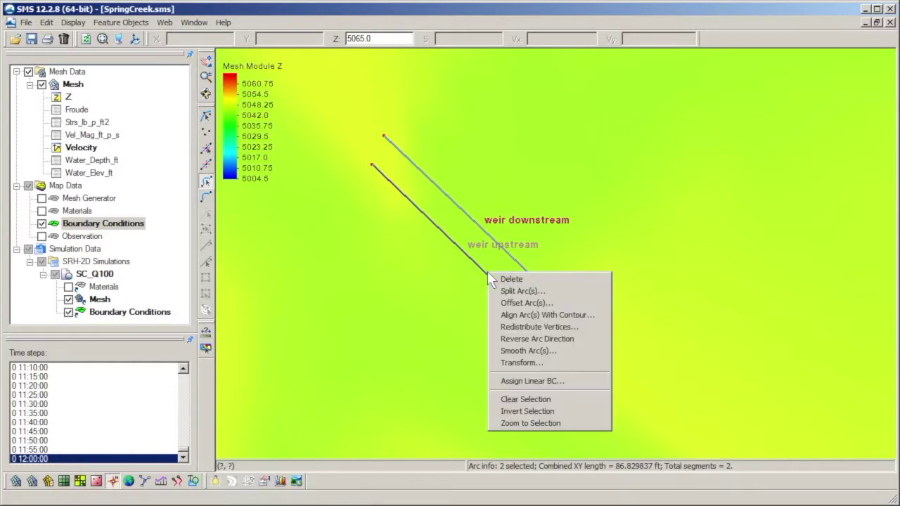
{"action": "left_click", "coordinate": [518, 382]}
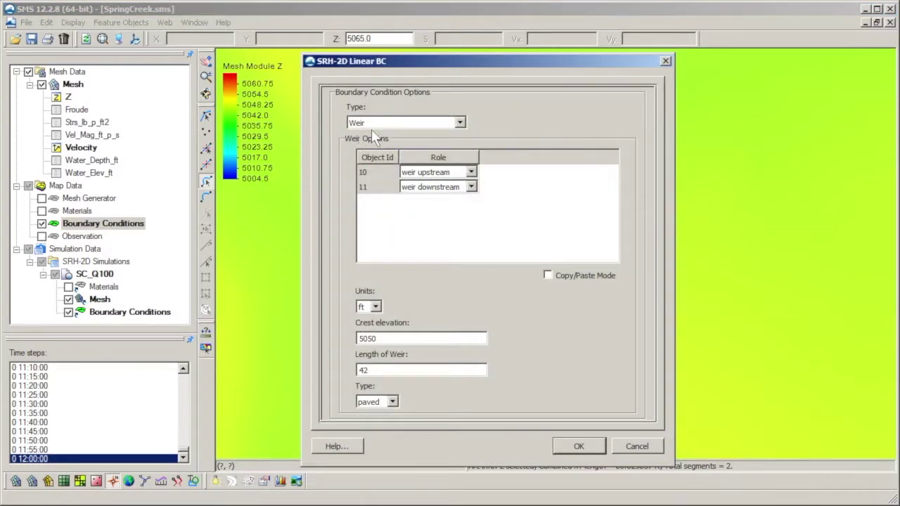
{"action": "left_click", "coordinate": [391, 126]}
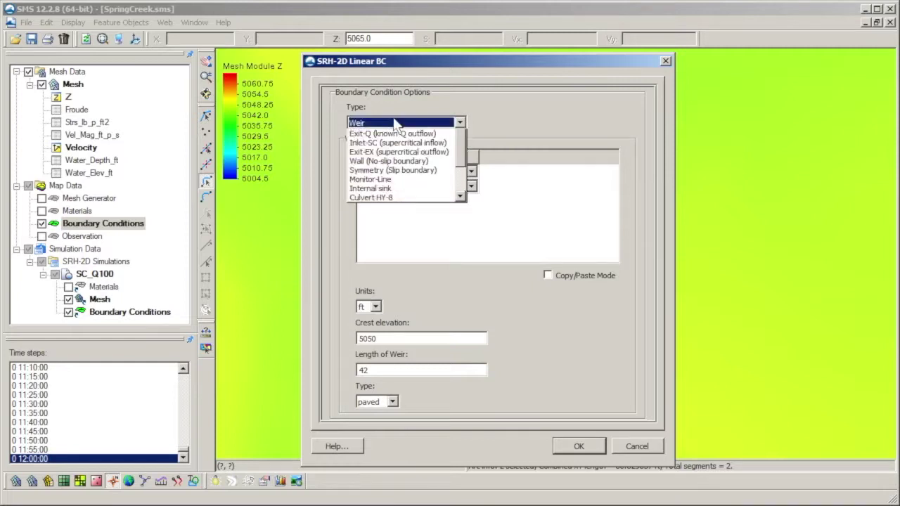
{"action": "scroll", "coordinate": [468, 201], "scroll_direction": "down", "scroll_amount": 1}
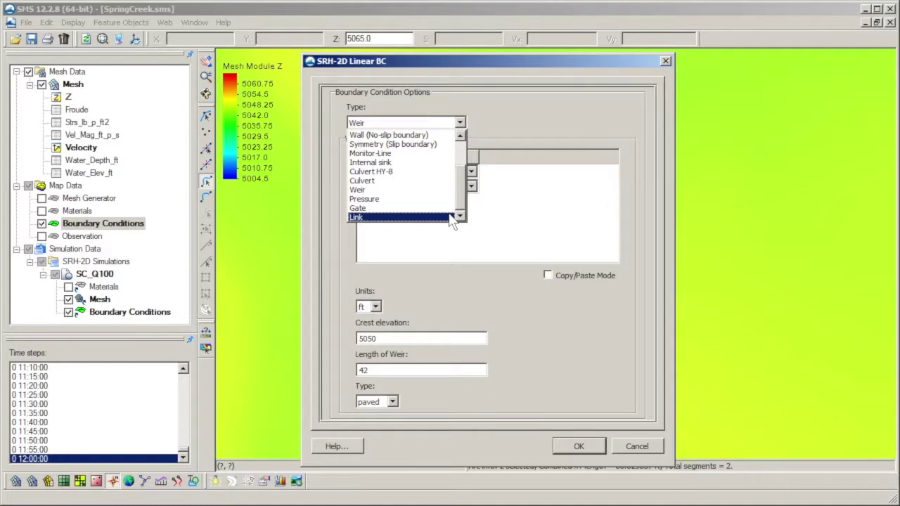
{"action": "left_click", "coordinate": [524, 138]}
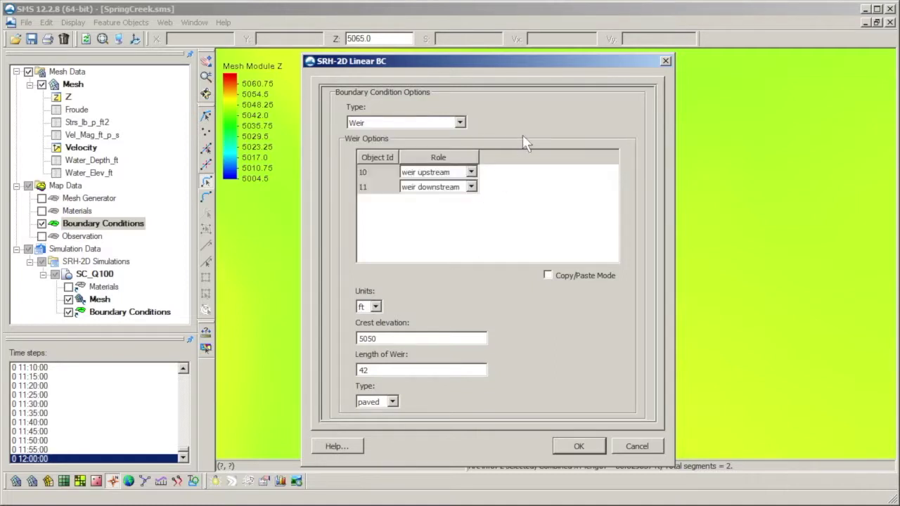
{"action": "left_click", "coordinate": [576, 446]}
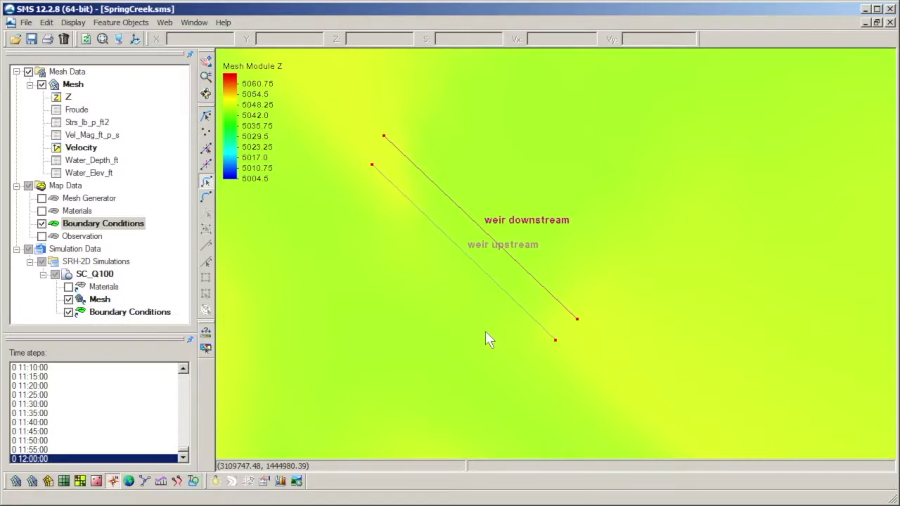
Zoom out to frame the full Spring Creek mesh with its Inlet-Q, Exit-H, Monitor-Line and weir arcs.
{"action": "left_click", "coordinate": [102, 39]}
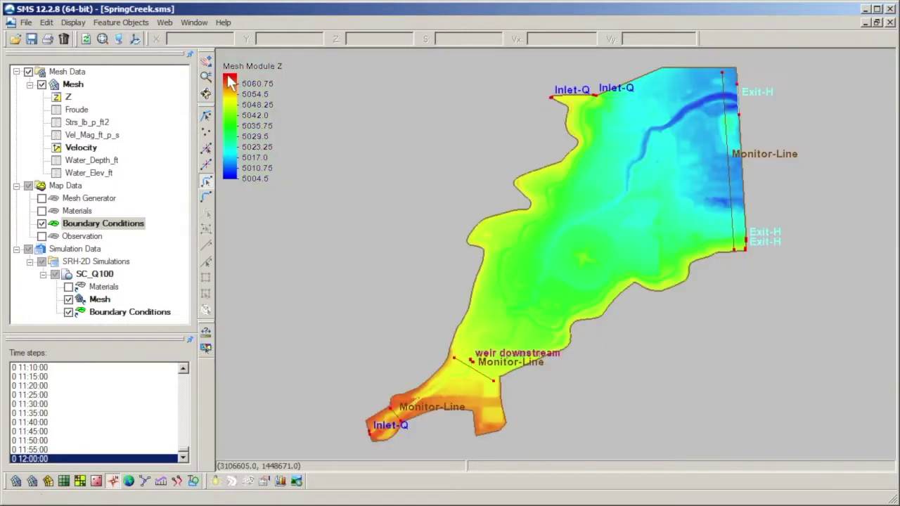